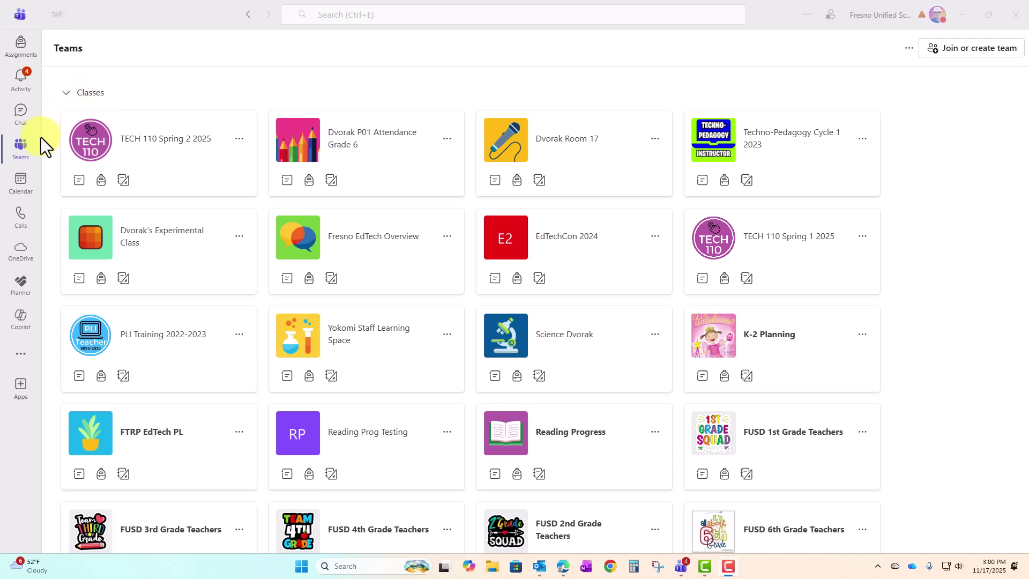
Step: Start a new Reading Progress assignment in the P01 Attendance Grade 6 class team
{"action": "left_click", "coordinate": [20, 150]}
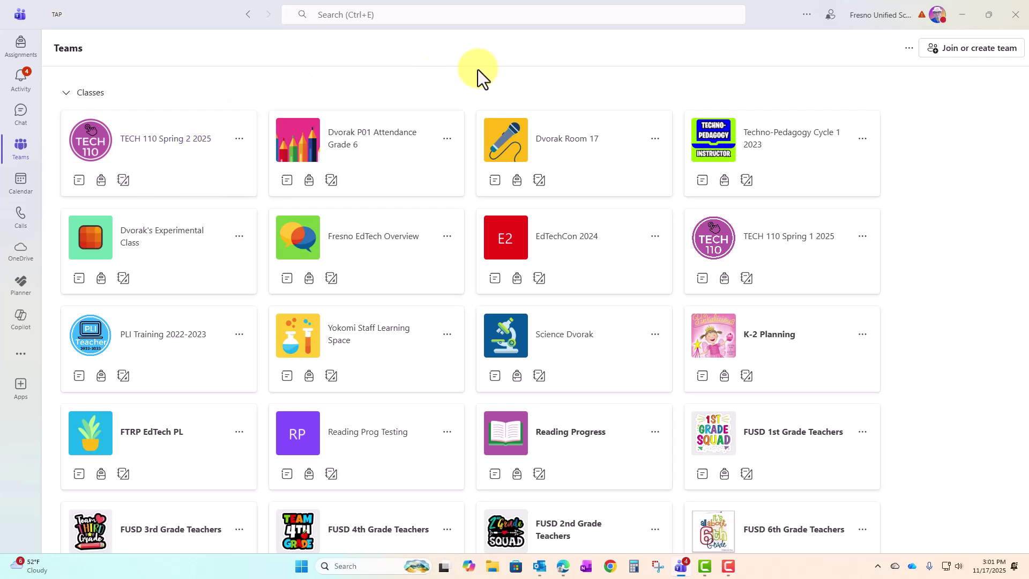
{"action": "left_click", "coordinate": [368, 143]}
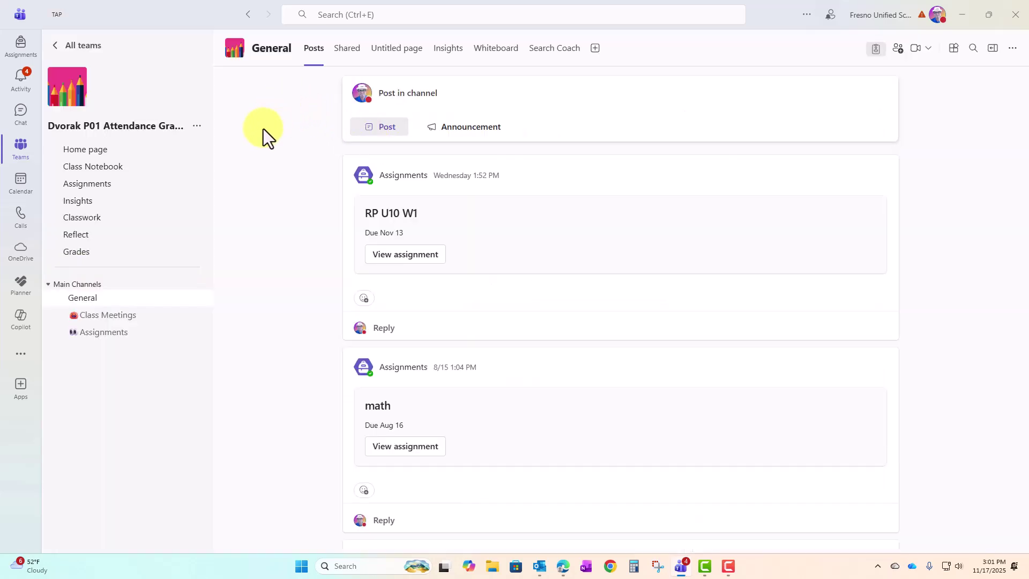
{"action": "left_click", "coordinate": [109, 186]}
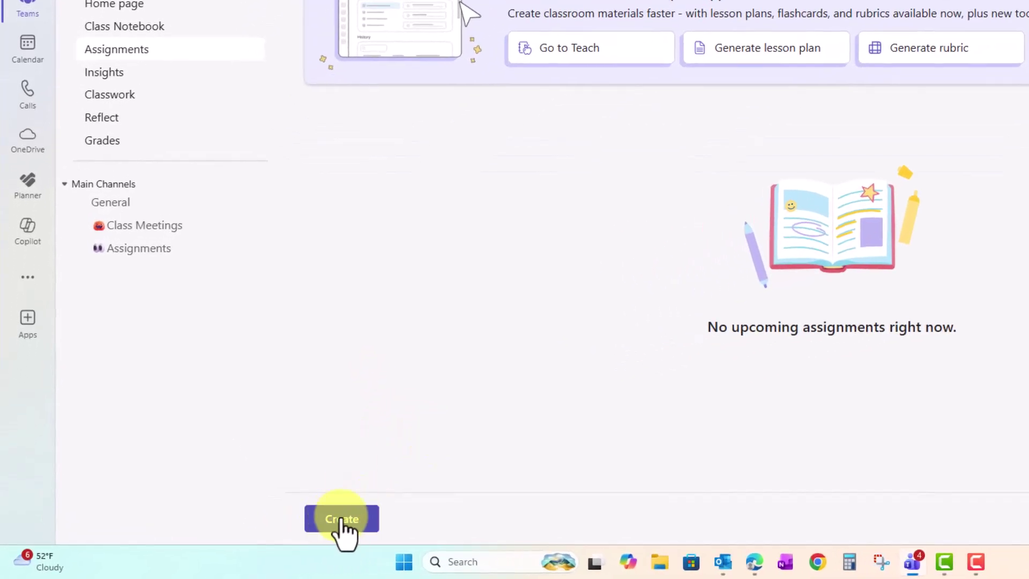
{"action": "left_click", "coordinate": [341, 520]}
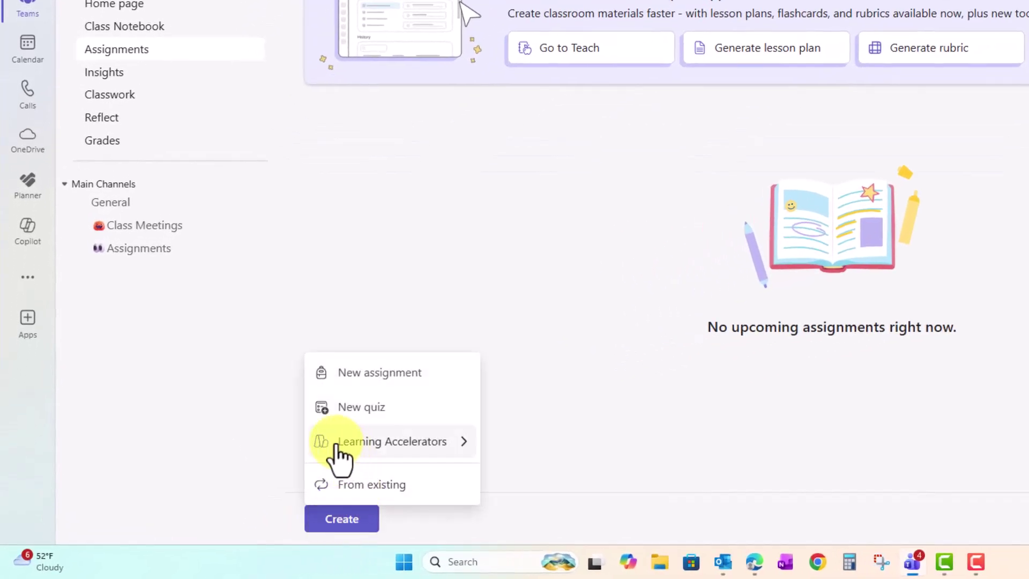
{"action": "mouse_move", "coordinate": [398, 442]}
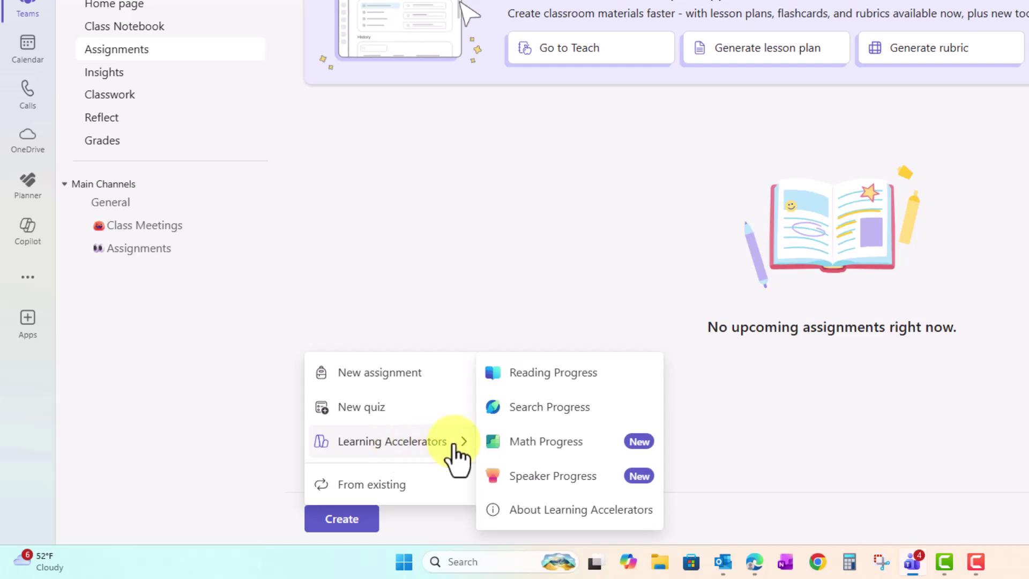
{"action": "left_click", "coordinate": [603, 381]}
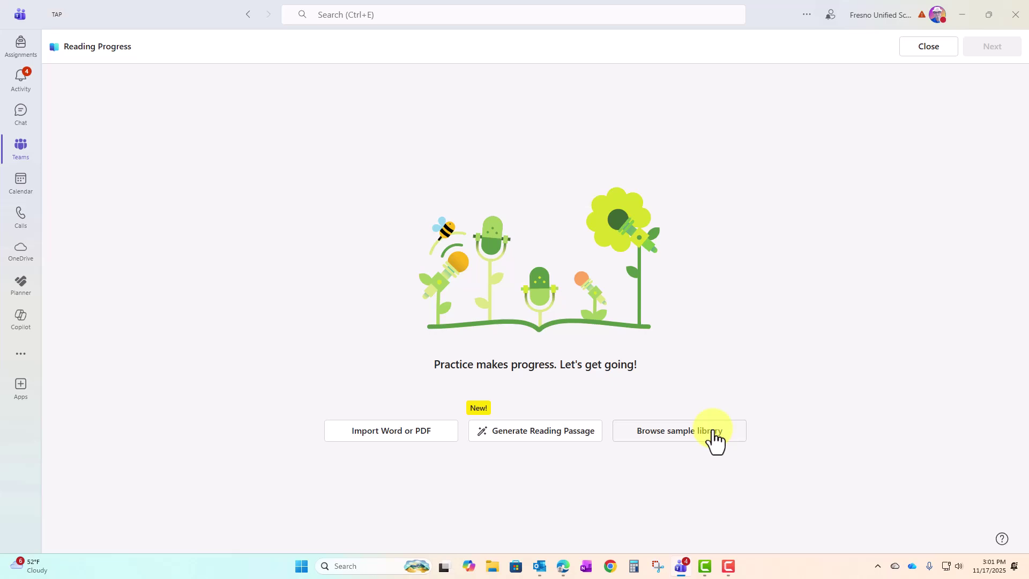
Step: Filter the sample library to grade 4, preview the passage "Electricity & Energy - Electrical Safety", and leave the library without choosing it
{"action": "left_click", "coordinate": [681, 431]}
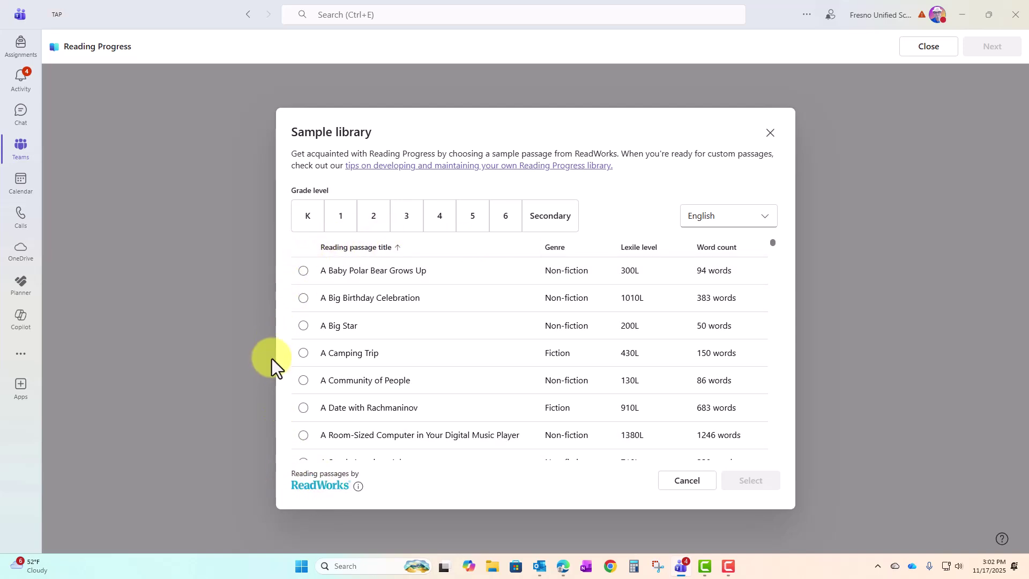
{"action": "left_click", "coordinate": [441, 223]}
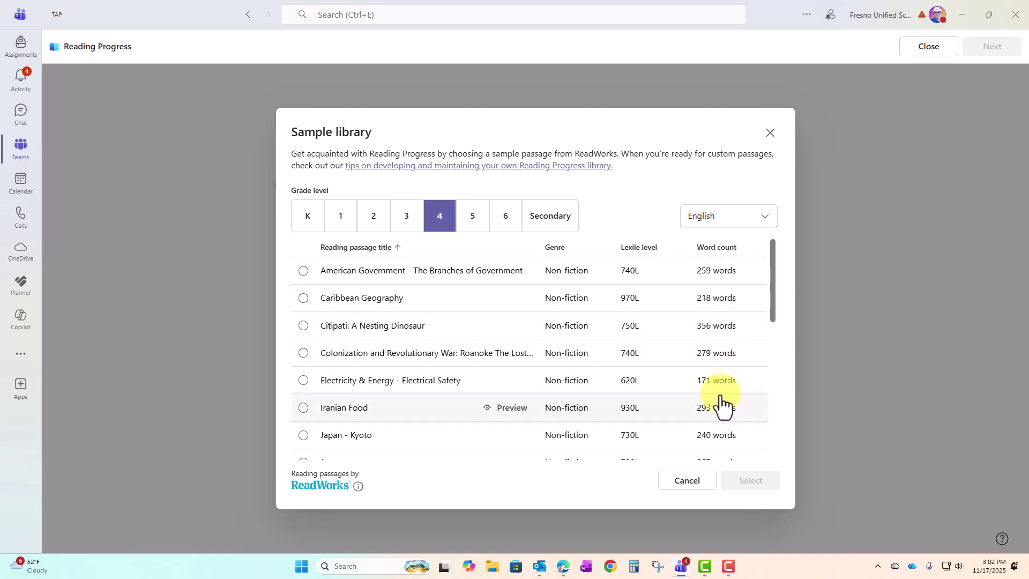
{"action": "mouse_move", "coordinate": [773, 268]}
{"action": "left_mouse_down"}
{"action": "mouse_move", "coordinate": [770, 349]}
{"action": "mouse_move", "coordinate": [773, 260]}
{"action": "left_mouse_up"}
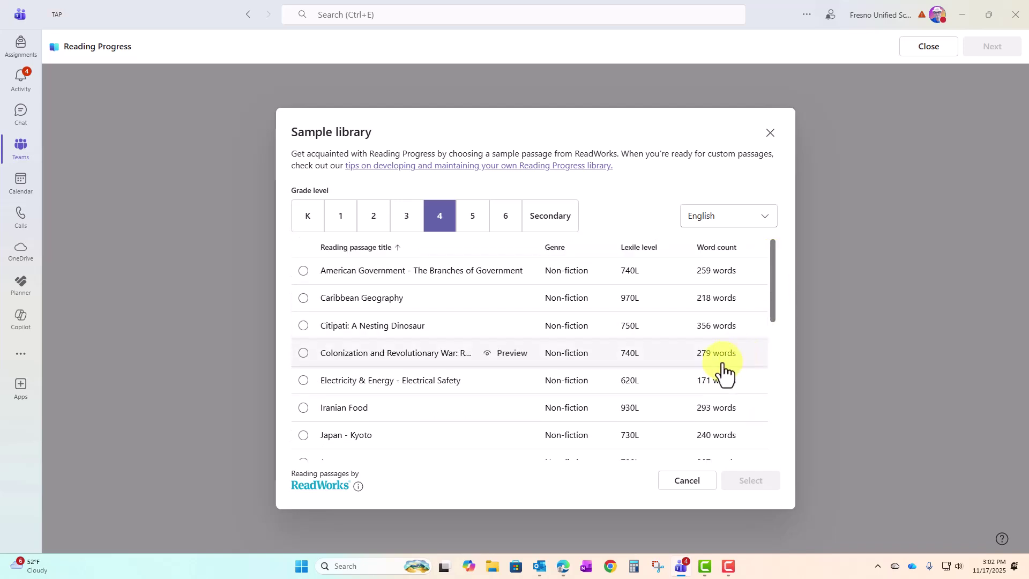
{"action": "left_click", "coordinate": [712, 384]}
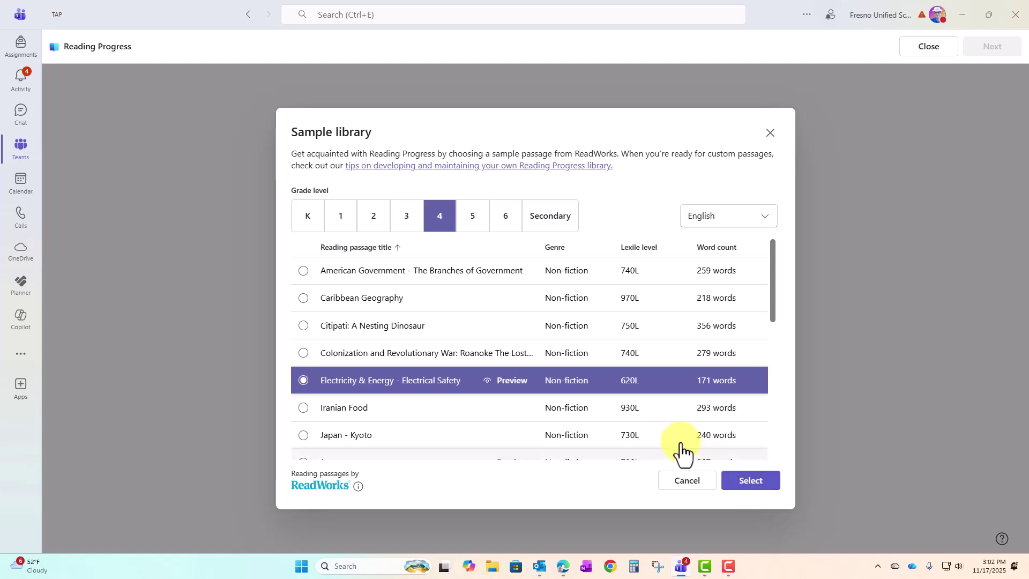
{"action": "left_click", "coordinate": [507, 381]}
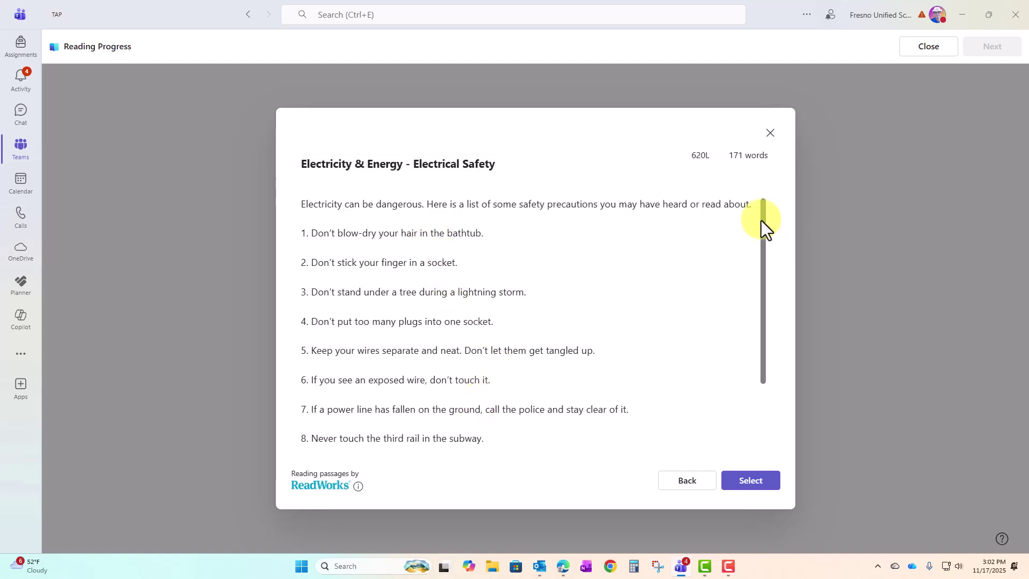
{"action": "mouse_move", "coordinate": [762, 218]}
{"action": "left_mouse_down"}
{"action": "mouse_move", "coordinate": [772, 317]}
{"action": "mouse_move", "coordinate": [761, 198]}
{"action": "left_mouse_up"}
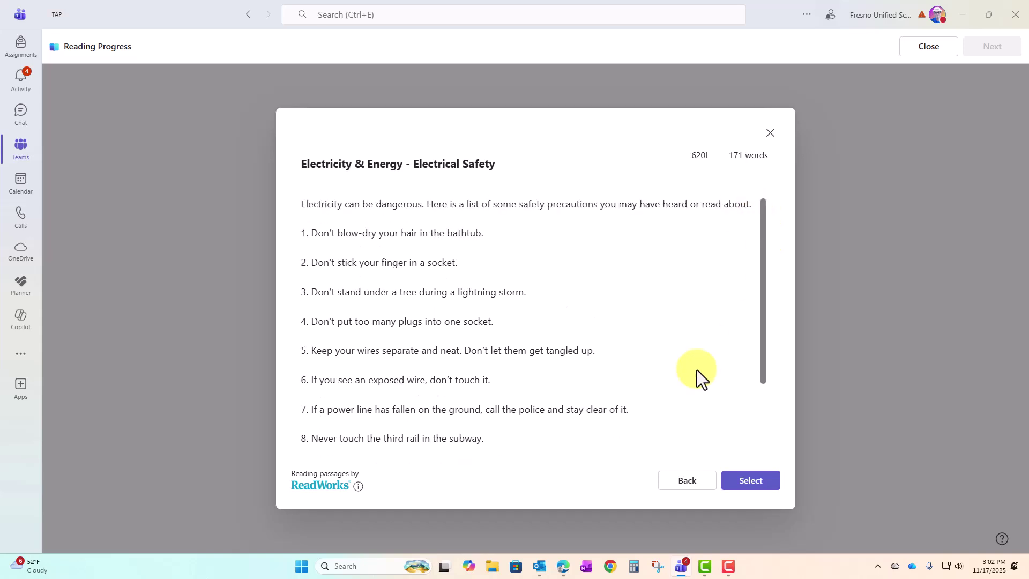
{"action": "left_click", "coordinate": [686, 481]}
{"action": "left_click", "coordinate": [686, 481]}
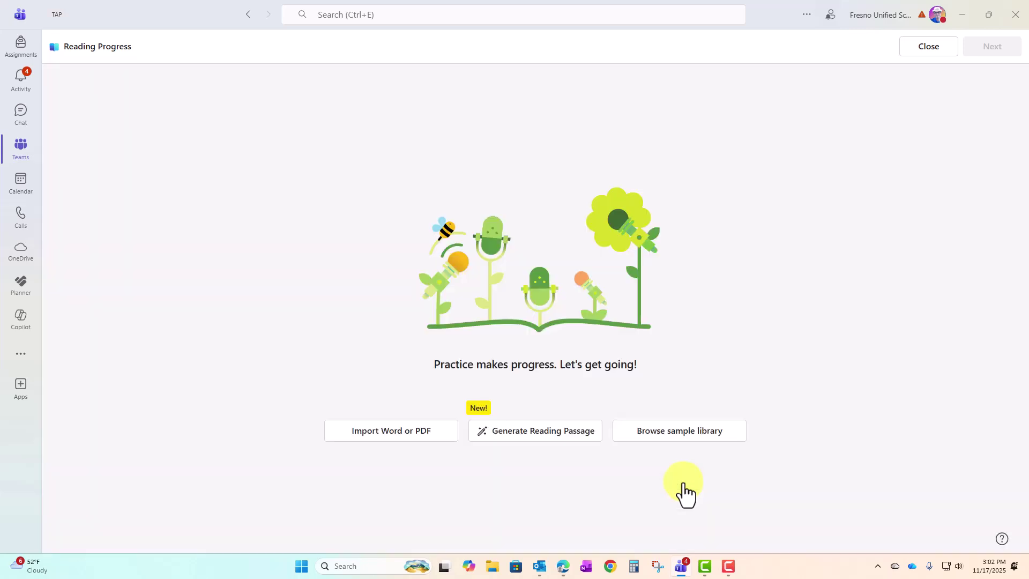
Step: Import the Word document _Immersive Reader Demo from OneDrive as the reading passage
{"action": "left_click", "coordinate": [401, 440]}
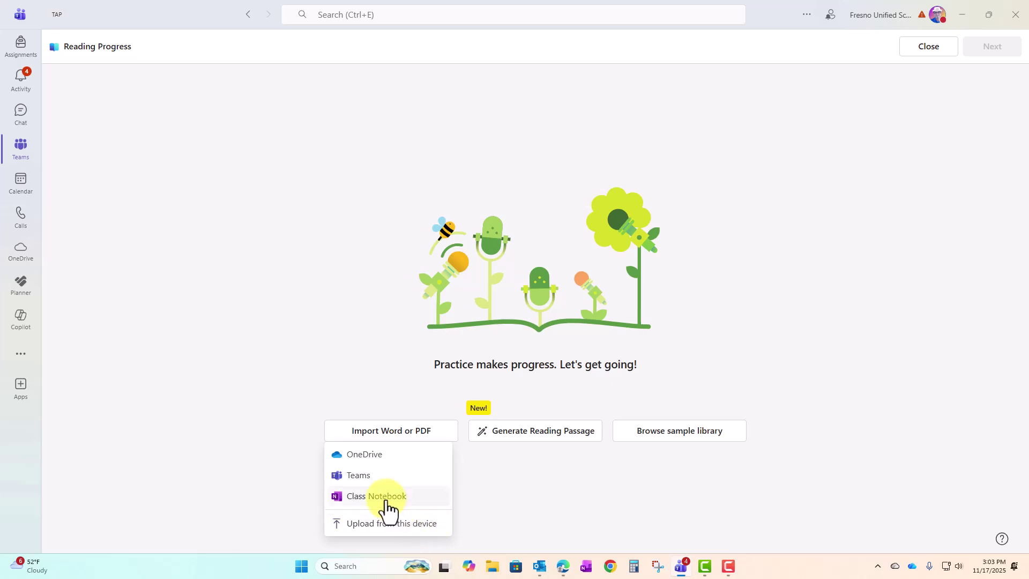
{"action": "left_click", "coordinate": [380, 459]}
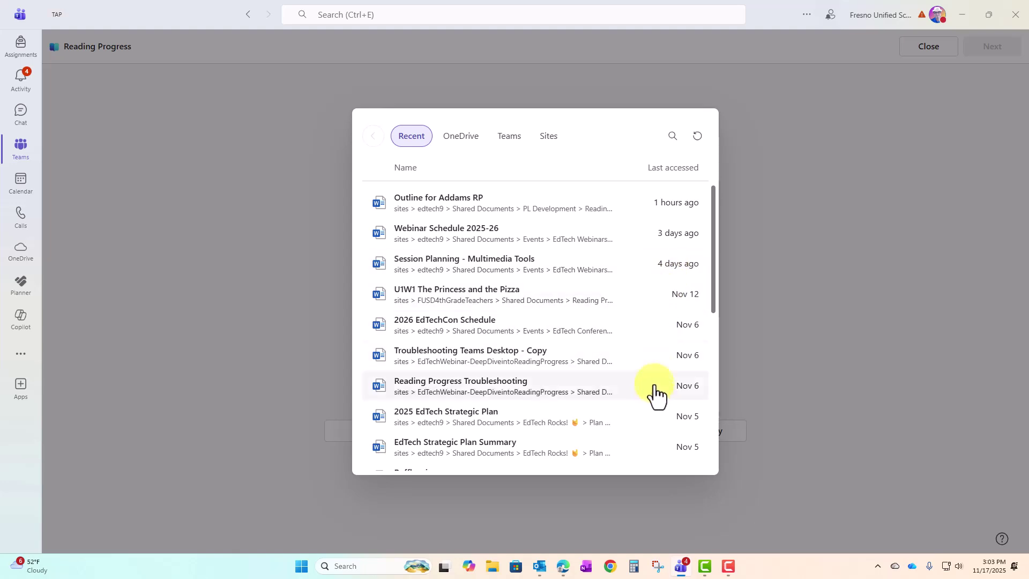
{"action": "left_click", "coordinate": [464, 138]}
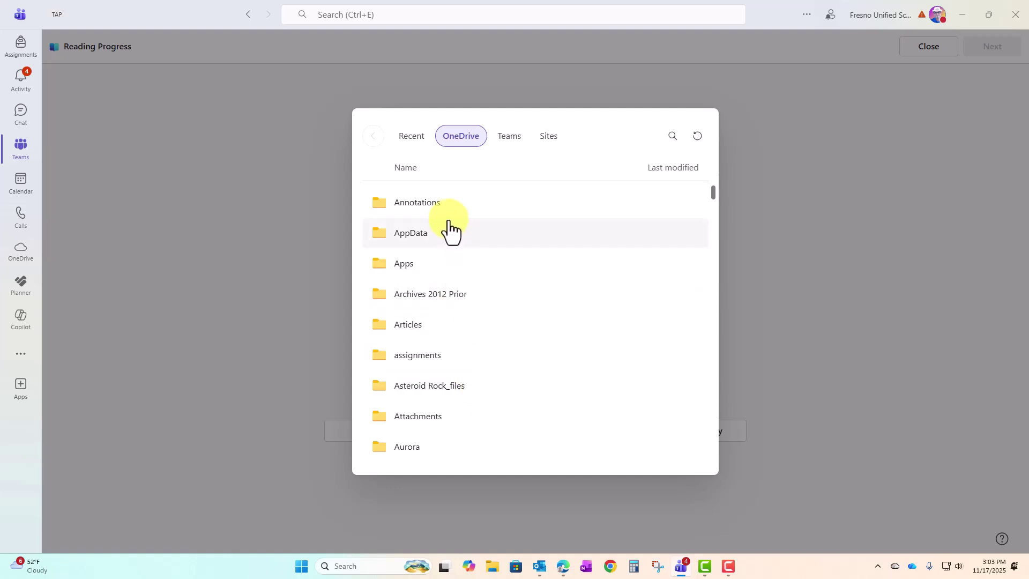
{"action": "left_click", "coordinate": [514, 144]}
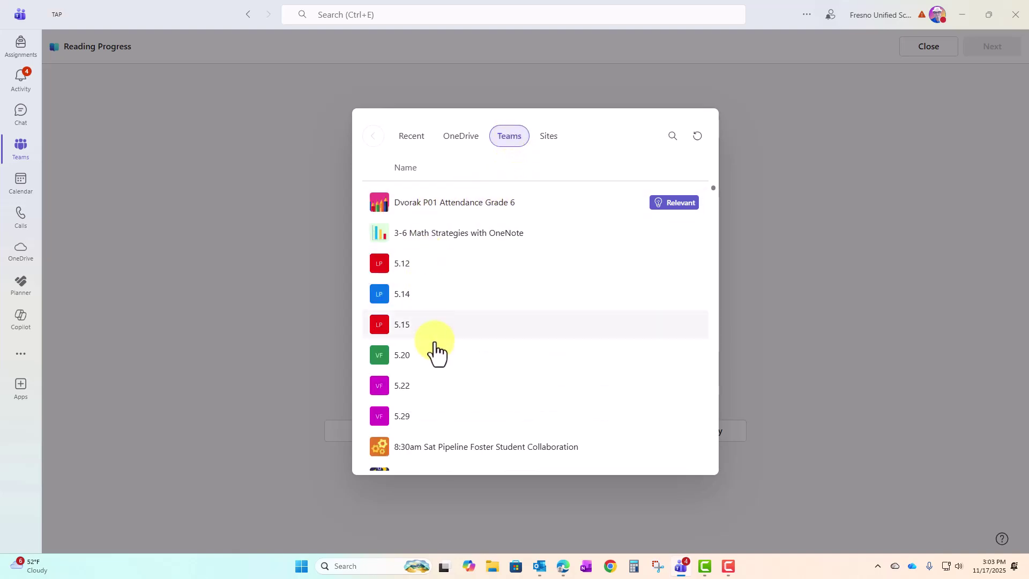
{"action": "left_click", "coordinate": [461, 141]}
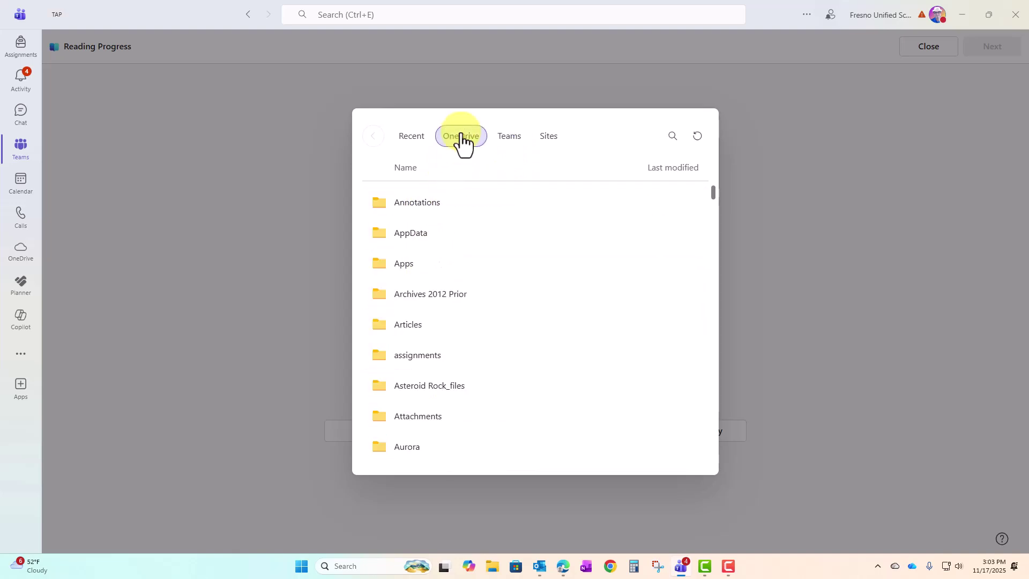
{"action": "scroll", "coordinate": [558, 265], "scroll_direction": "down", "scroll_amount": 15}
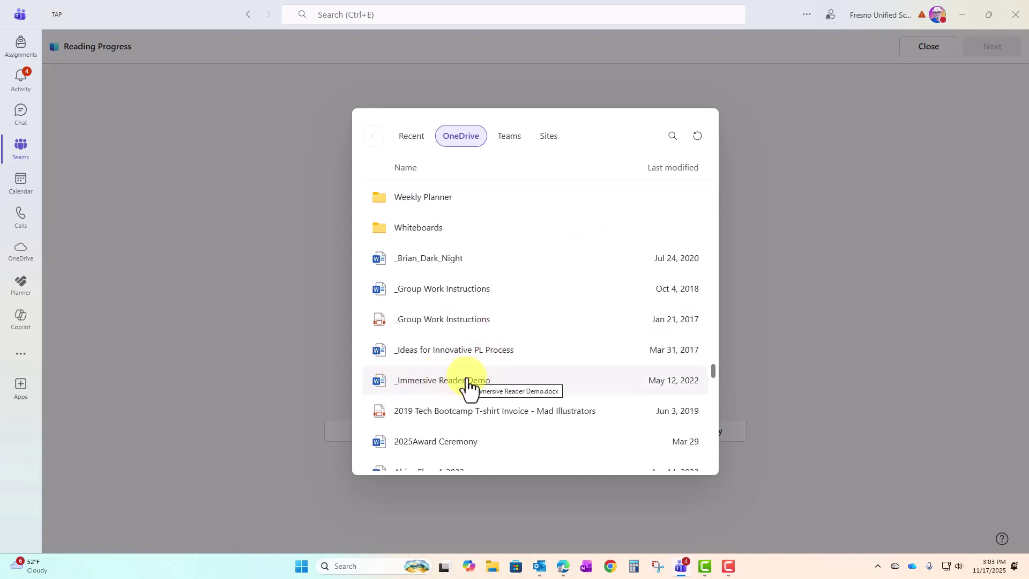
{"action": "left_click", "coordinate": [440, 386]}
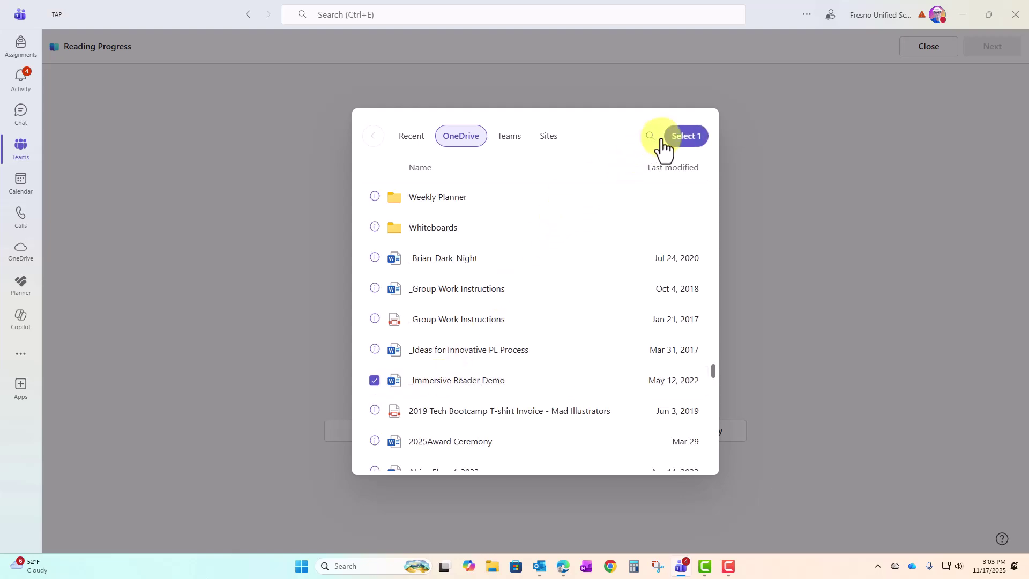
{"action": "left_click", "coordinate": [689, 137]}
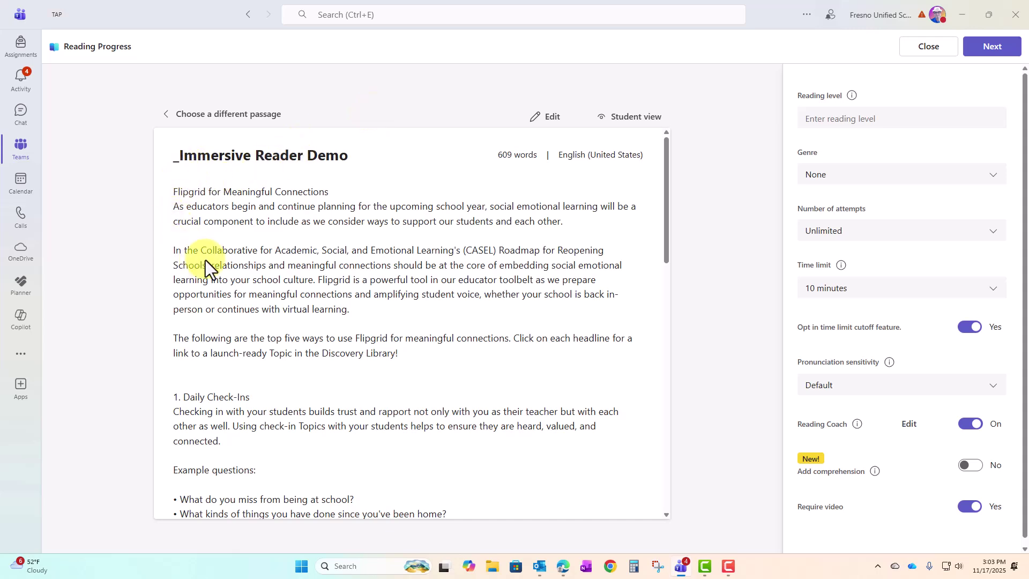
Step: Open the imported passage for editing and insert a blank line after the heading "Flipgrid for Meaningful Connections"
{"action": "left_click_drag", "start_coordinate": [664, 210], "coordinate": [650, 195]}
{"action": "left_click", "coordinate": [551, 118]}
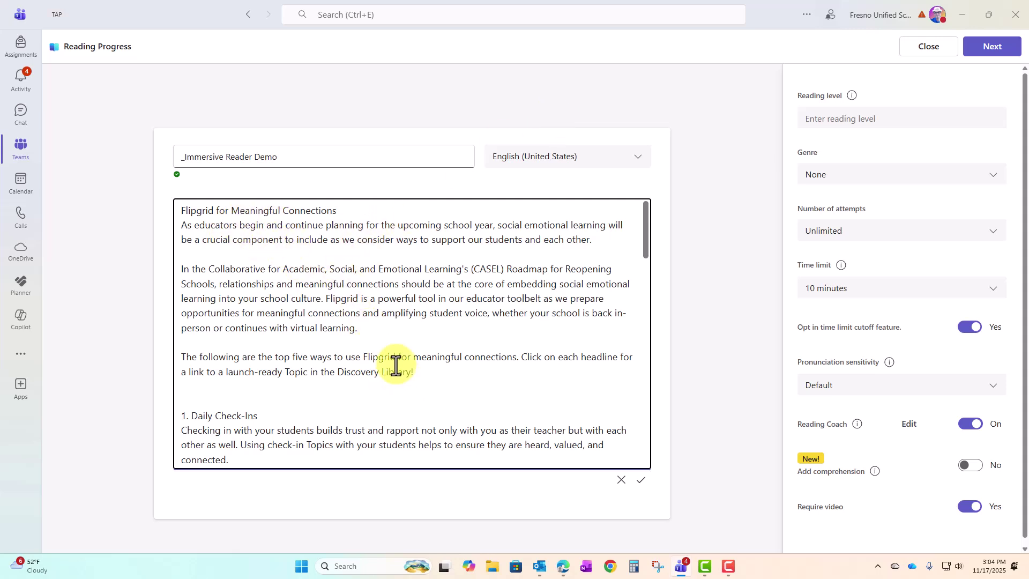
{"action": "left_click", "coordinate": [339, 211]}
{"action": "key", "text": "Return"}
Step: Change the passage title to "Immersive Reader" and save the passage edits
{"action": "left_click", "coordinate": [185, 157]}
{"action": "type", "text": "_"}
{"action": "key", "text": "BackSpace"}
{"action": "left_click", "coordinate": [306, 160]}
{"action": "key", "text": "BackSpace"}
{"action": "key", "text": "BackSpace"}
{"action": "key", "text": "BackSpace"}
{"action": "key", "text": "BackSpace"}
{"action": "key", "text": "BackSpace"}
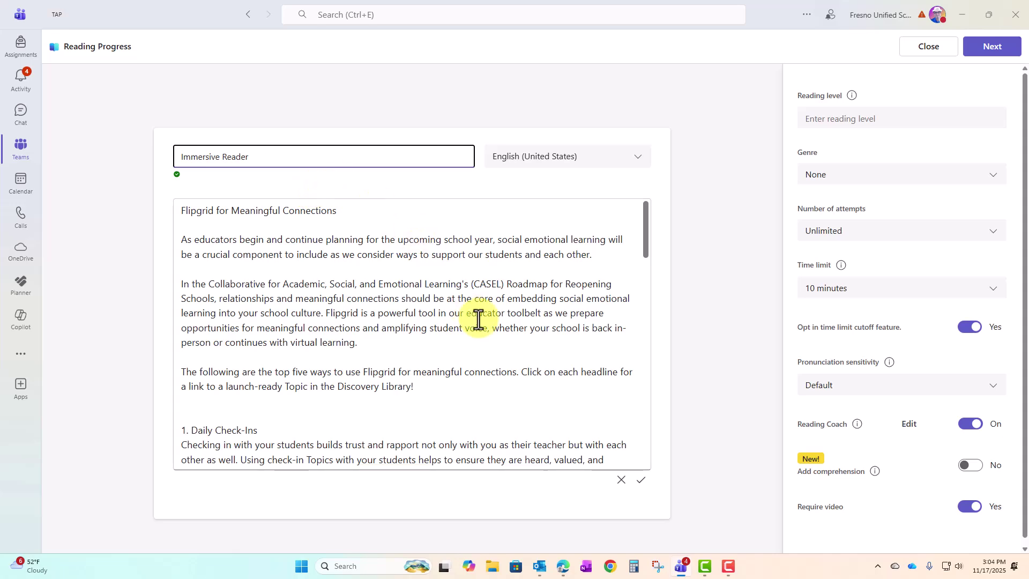
{"action": "left_click", "coordinate": [643, 484]}
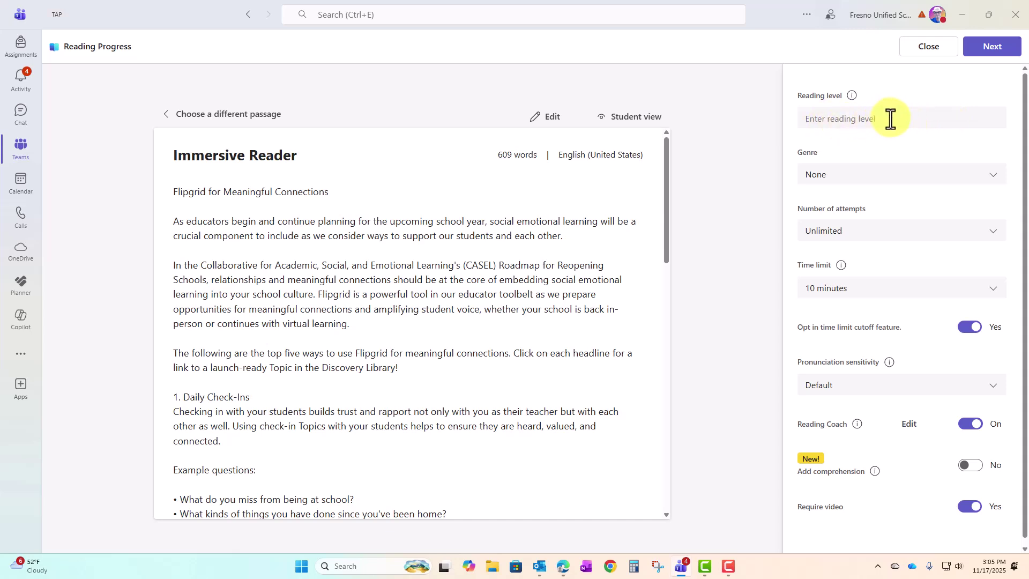
Step: Leave the reading level empty and set the passage's genre to Non-fiction
{"action": "left_click", "coordinate": [871, 119]}
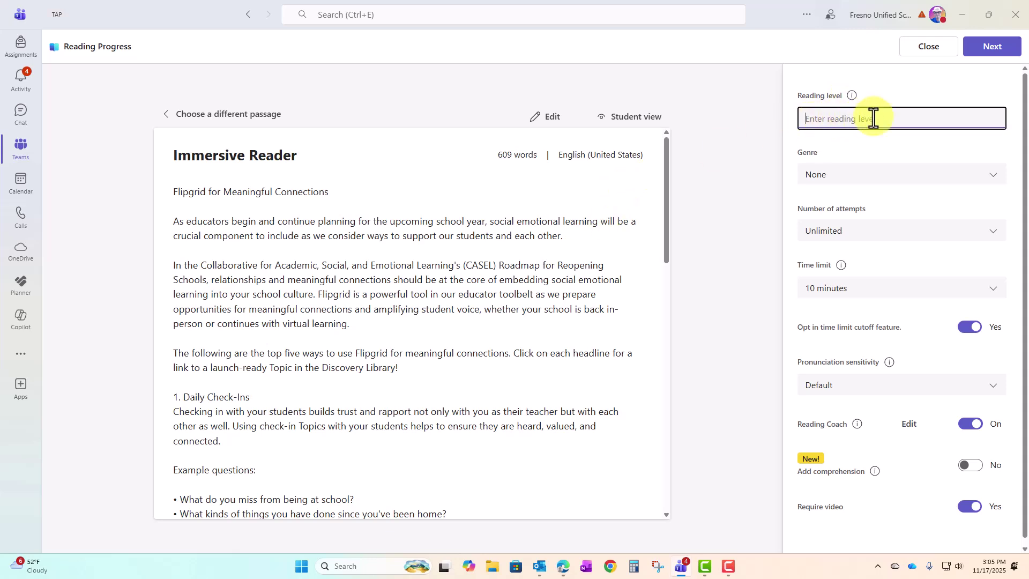
{"action": "left_click", "coordinate": [882, 140]}
{"action": "left_click", "coordinate": [915, 153]}
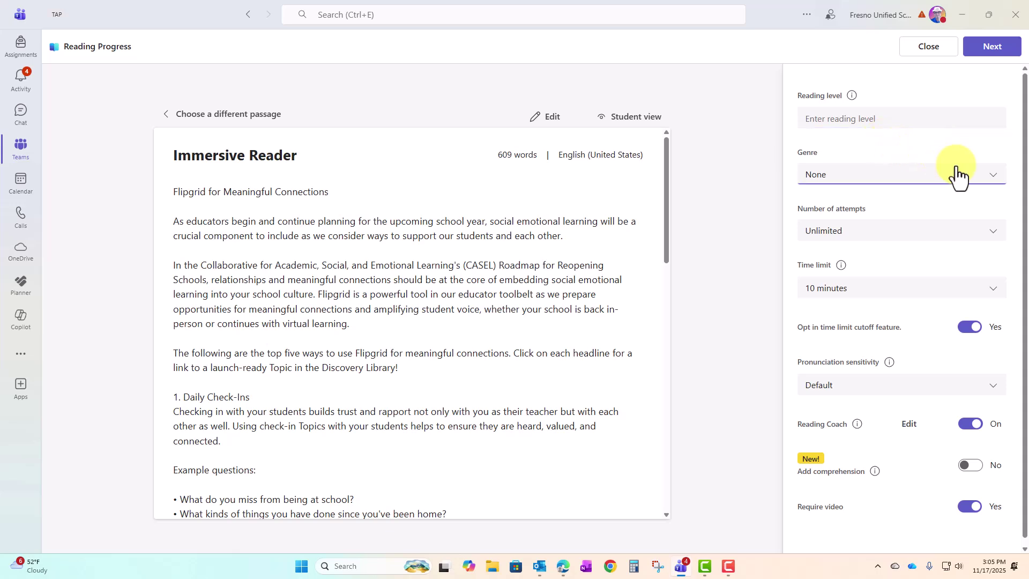
{"action": "left_click", "coordinate": [990, 182]}
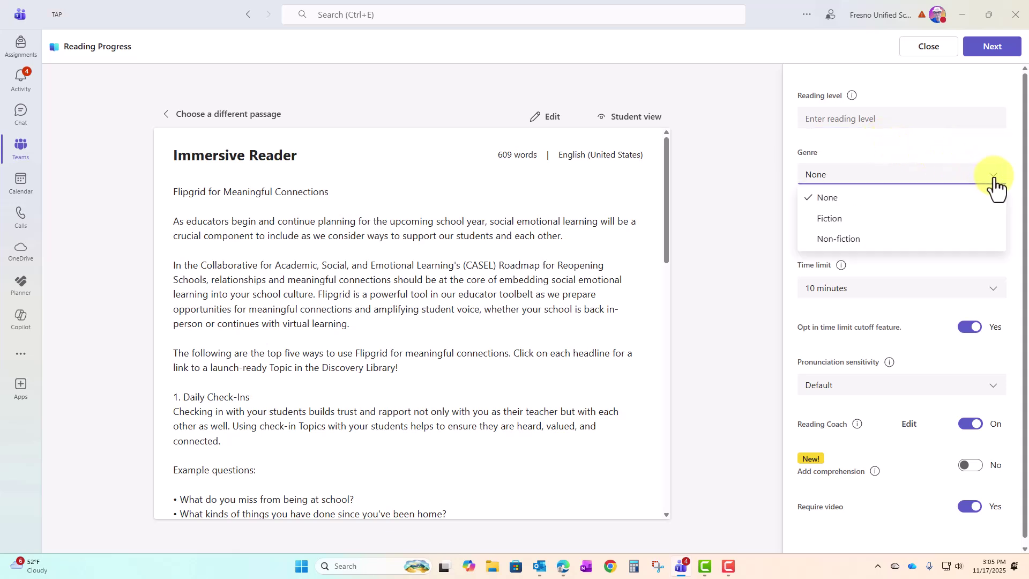
{"action": "left_click", "coordinate": [873, 242]}
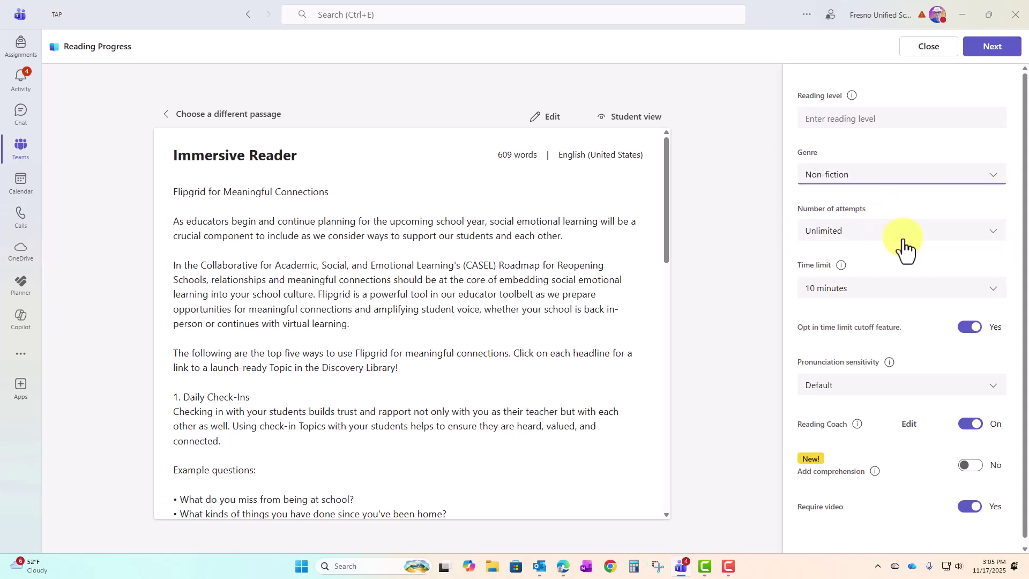
Step: Set the number of attempts to 1 and return it to Unlimited
{"action": "left_click", "coordinate": [995, 236]}
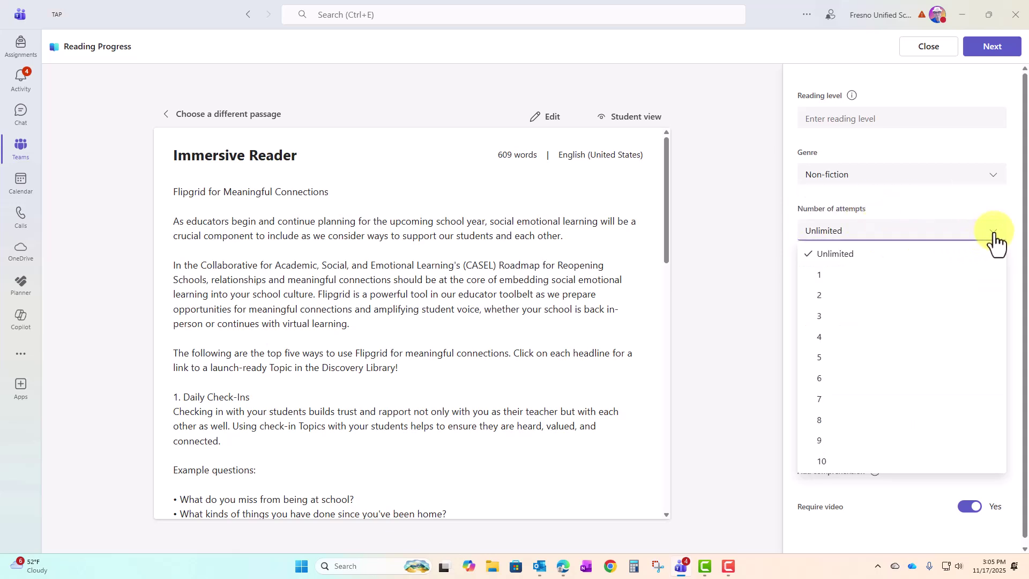
{"action": "left_click", "coordinate": [863, 290]}
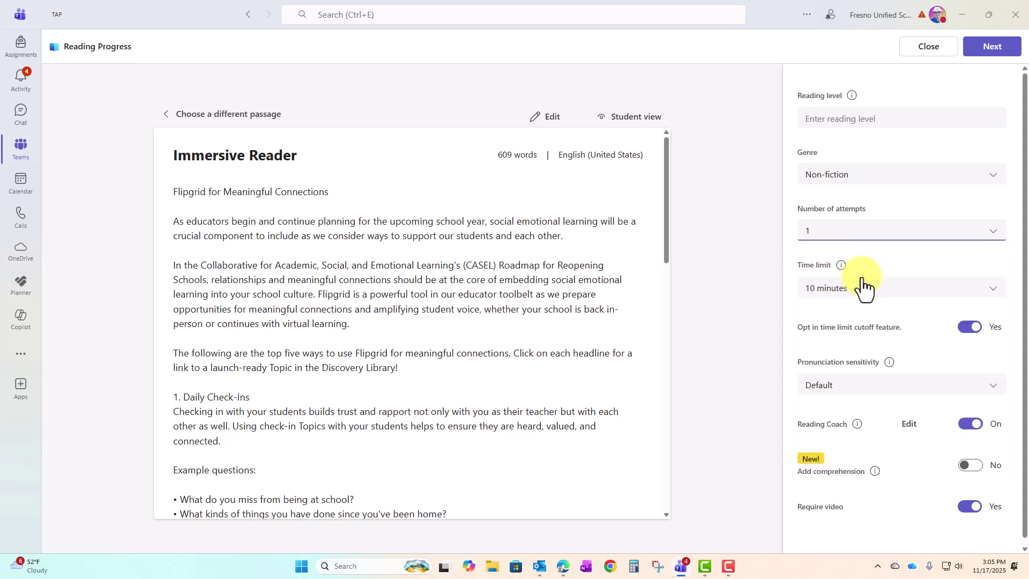
{"action": "left_click", "coordinate": [998, 236]}
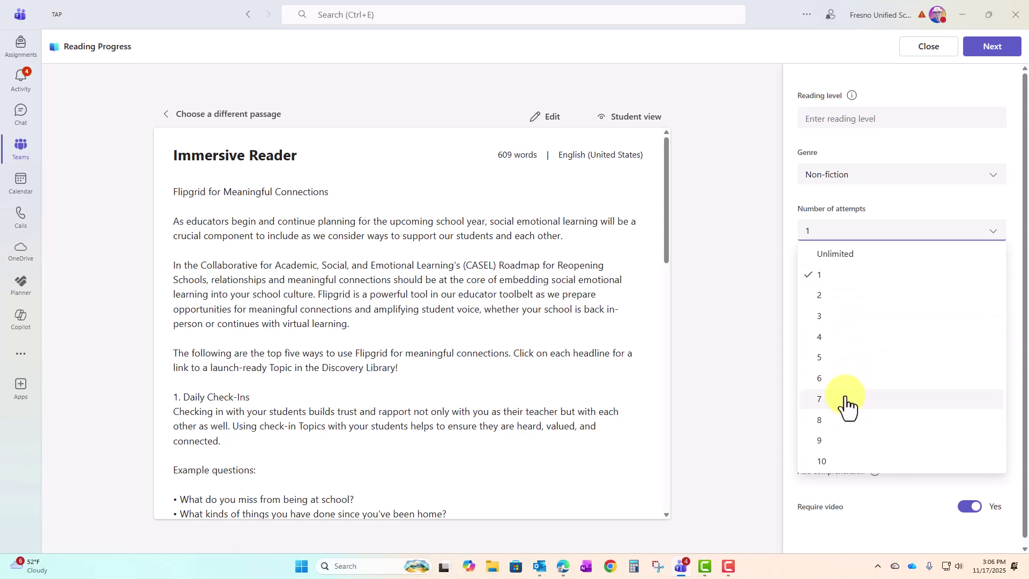
{"action": "left_click", "coordinate": [849, 258]}
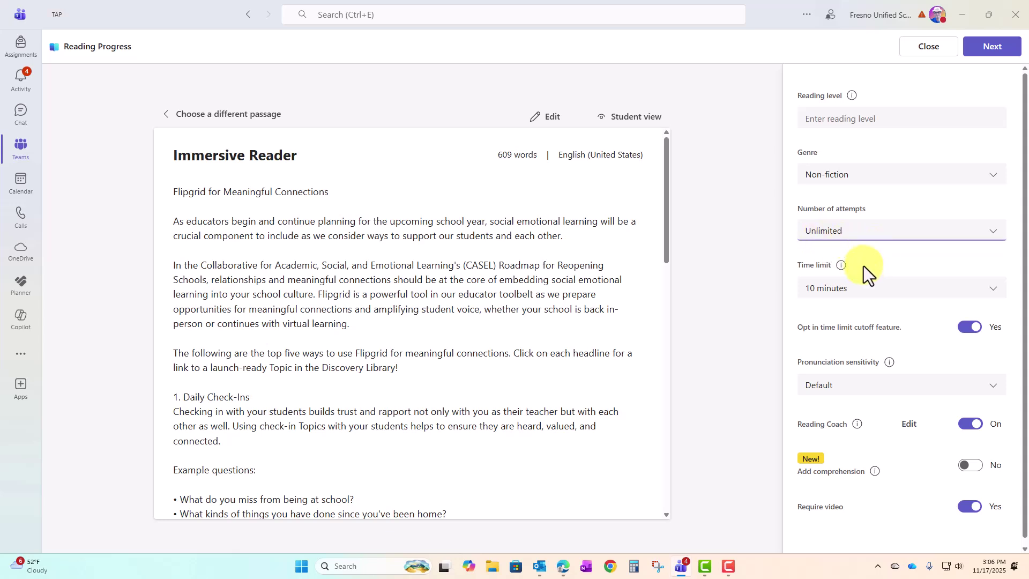
Step: Choose 10 minutes as the time limit for the reading
{"action": "left_click", "coordinate": [994, 298]}
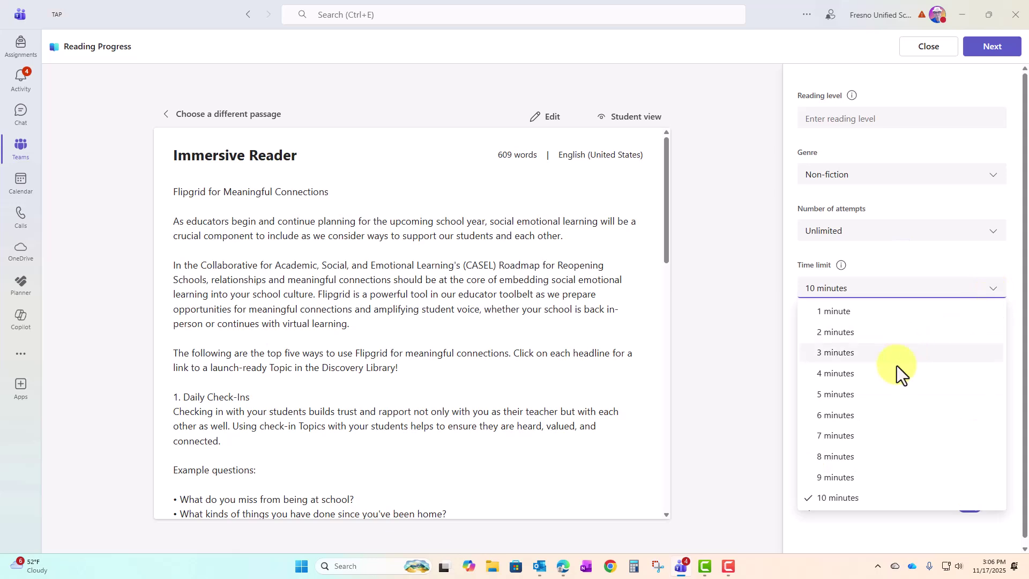
{"action": "scroll", "coordinate": [898, 381], "scroll_direction": "down", "scroll_amount": 1}
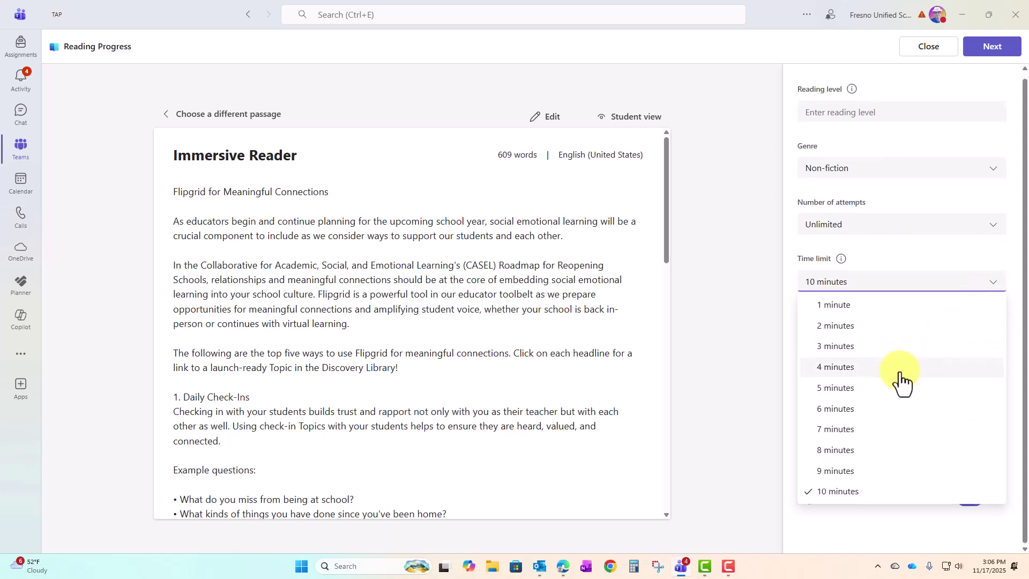
{"action": "left_click", "coordinate": [837, 493]}
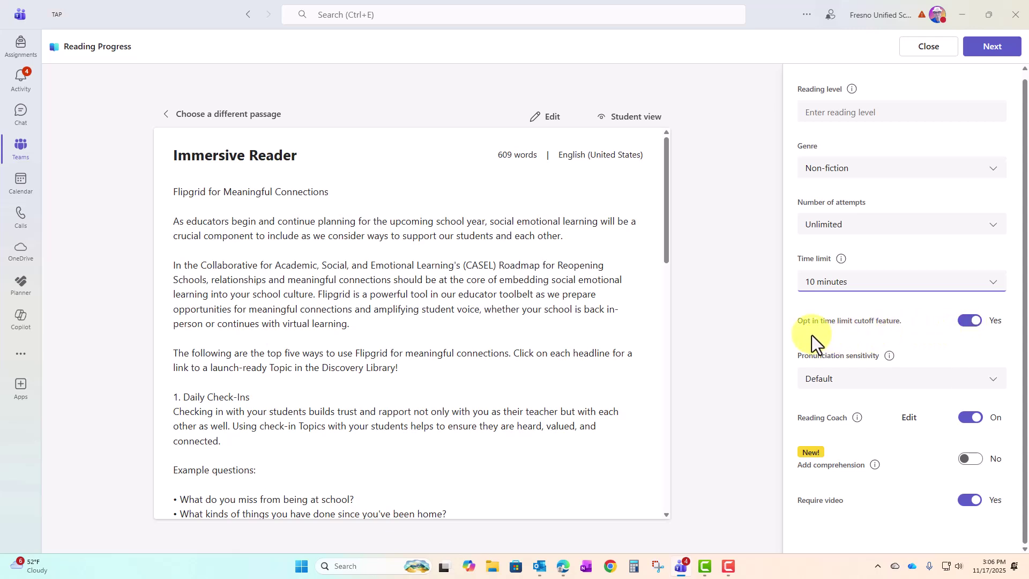
Step: Turn off the time limit cutoff feature and set the pronunciation sensitivity to Less sensitive
{"action": "left_click", "coordinate": [967, 324]}
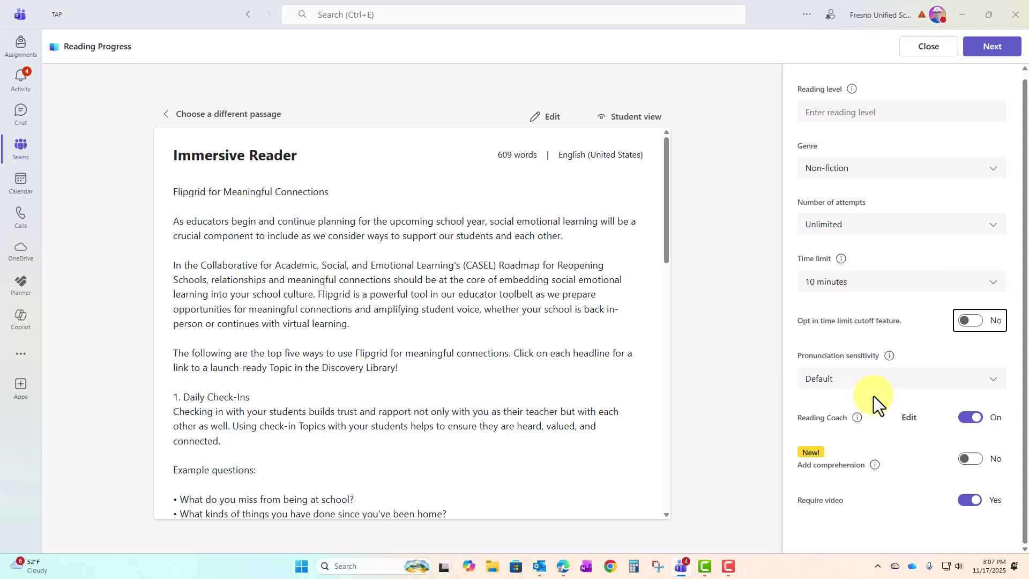
{"action": "left_click", "coordinate": [993, 382]}
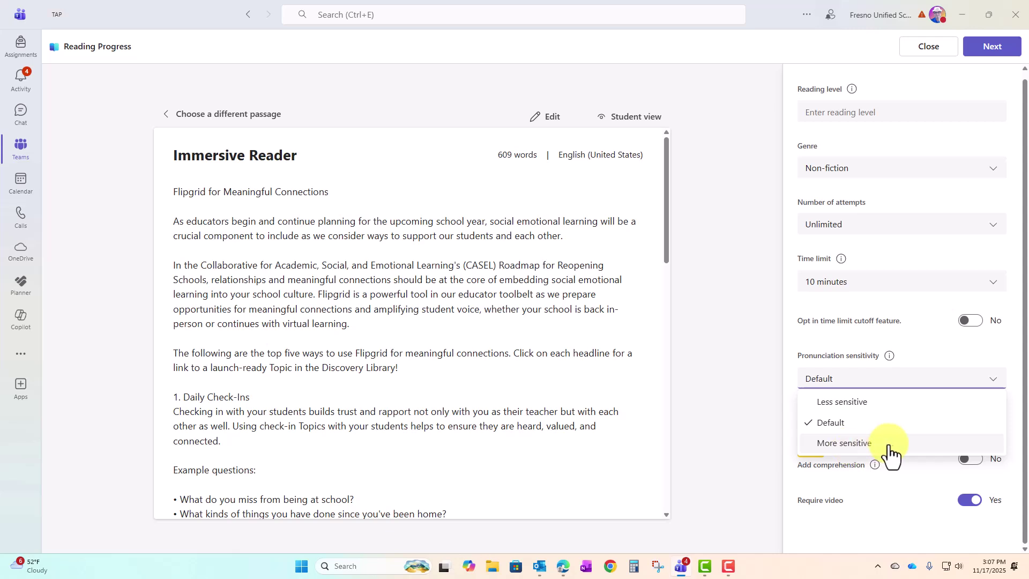
{"action": "left_click", "coordinate": [845, 406]}
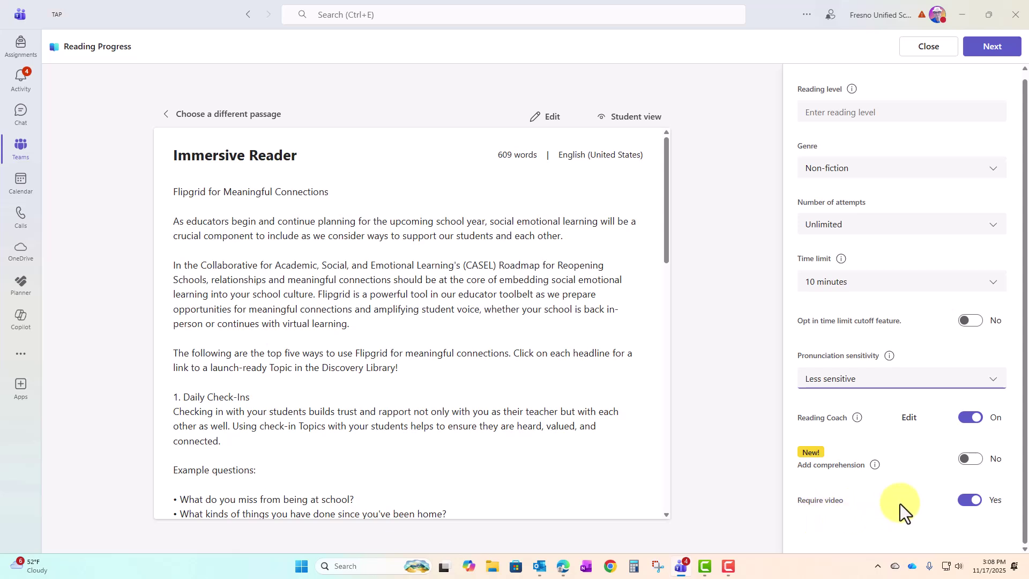
Step: Turn off the video requirement and continue to the assignment details with the Immersive Reader passage attached
{"action": "left_click", "coordinate": [968, 501]}
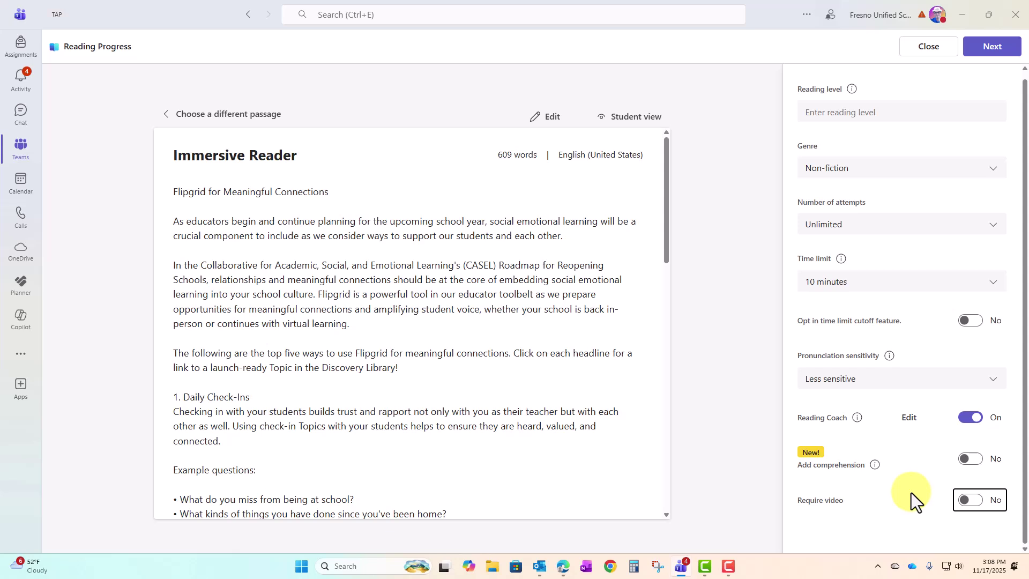
{"action": "left_click", "coordinate": [912, 494]}
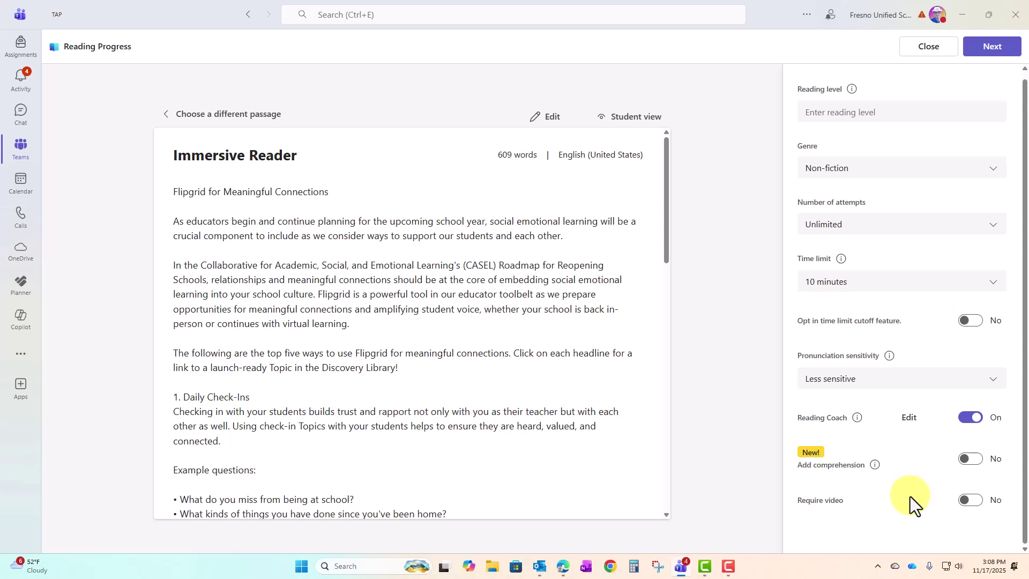
{"action": "left_click", "coordinate": [979, 57]}
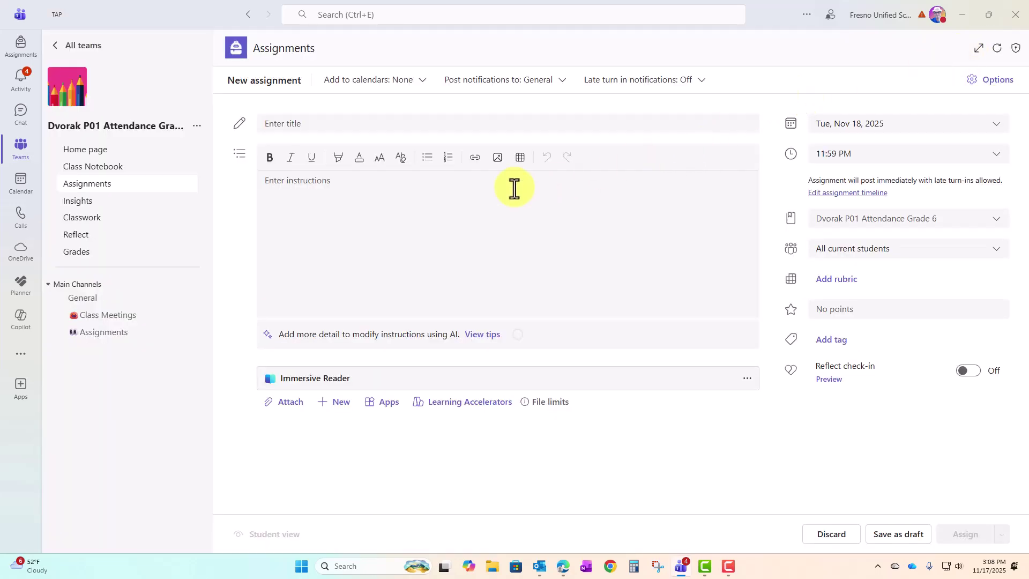
Step: Title the assignment "Reading Progress for Unit 1 Week 1" and write instructions about starting with Immersive Reader, turning in the work and speaking clearly
{"action": "left_click", "coordinate": [318, 125]}
{"action": "left_click", "coordinate": [341, 182]}
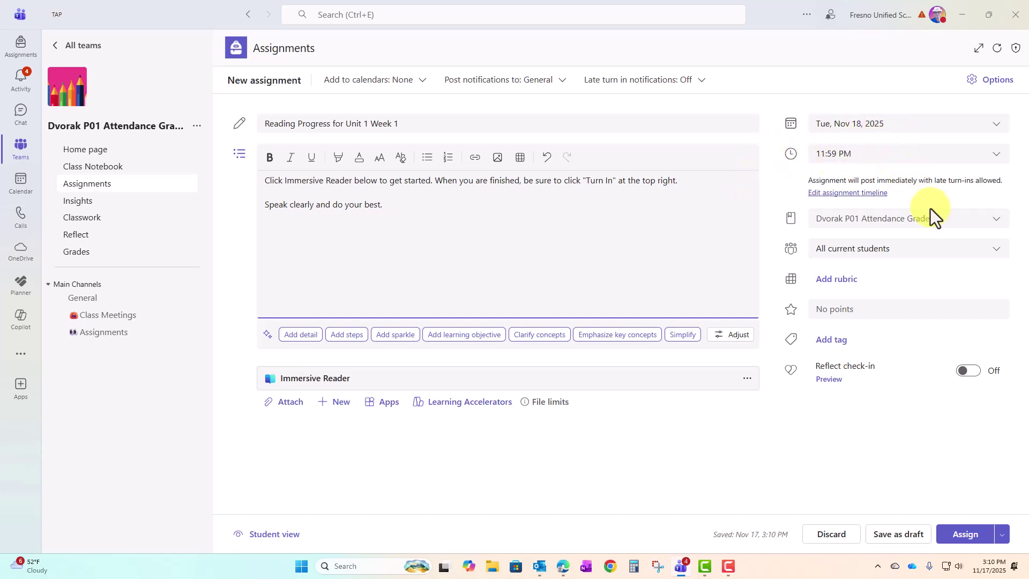
Step: Keep the current class selected and set the assignment's recipients to All current and future students
{"action": "left_click", "coordinate": [997, 228]}
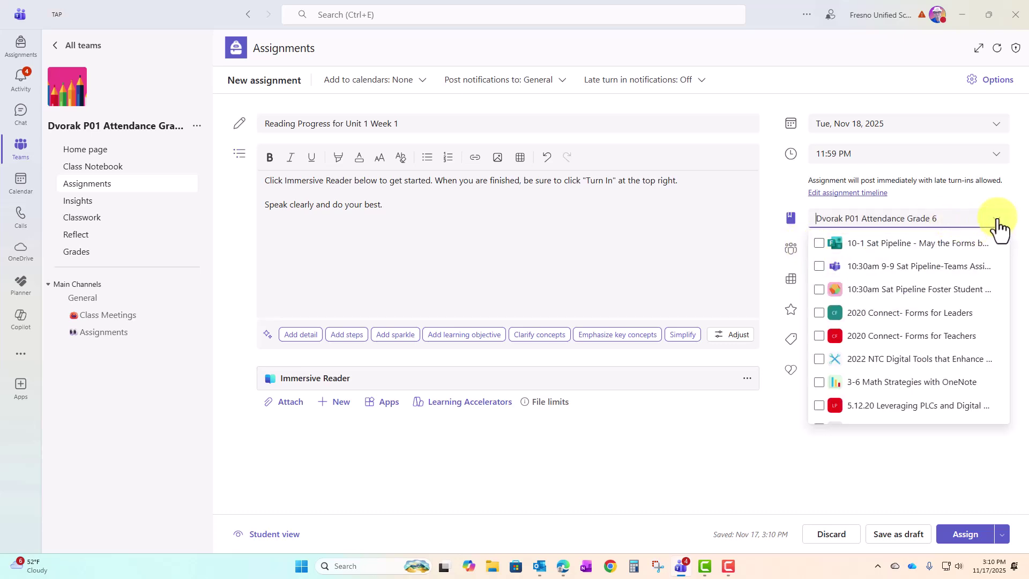
{"action": "left_click", "coordinate": [995, 224]}
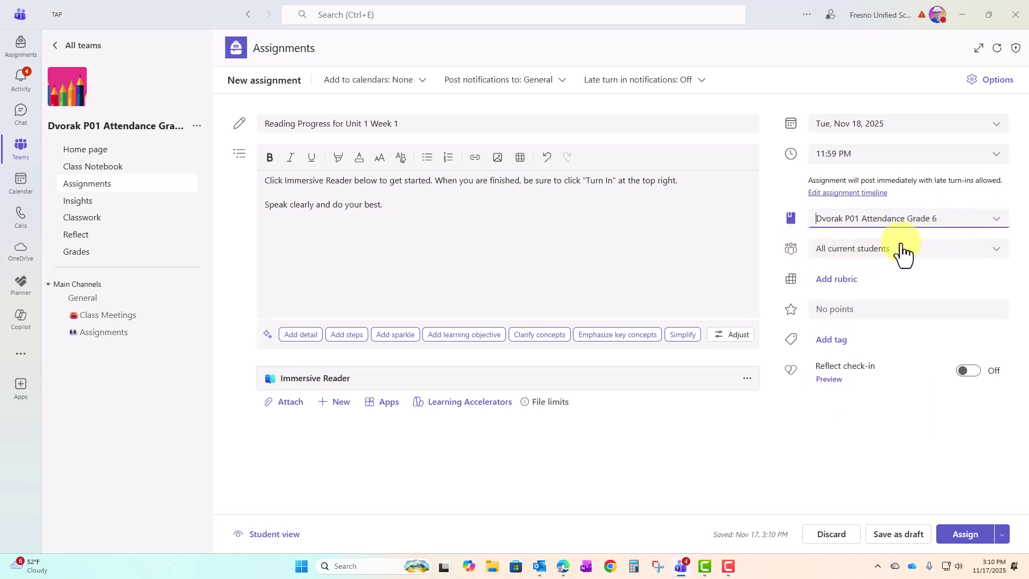
{"action": "left_click", "coordinate": [996, 250]}
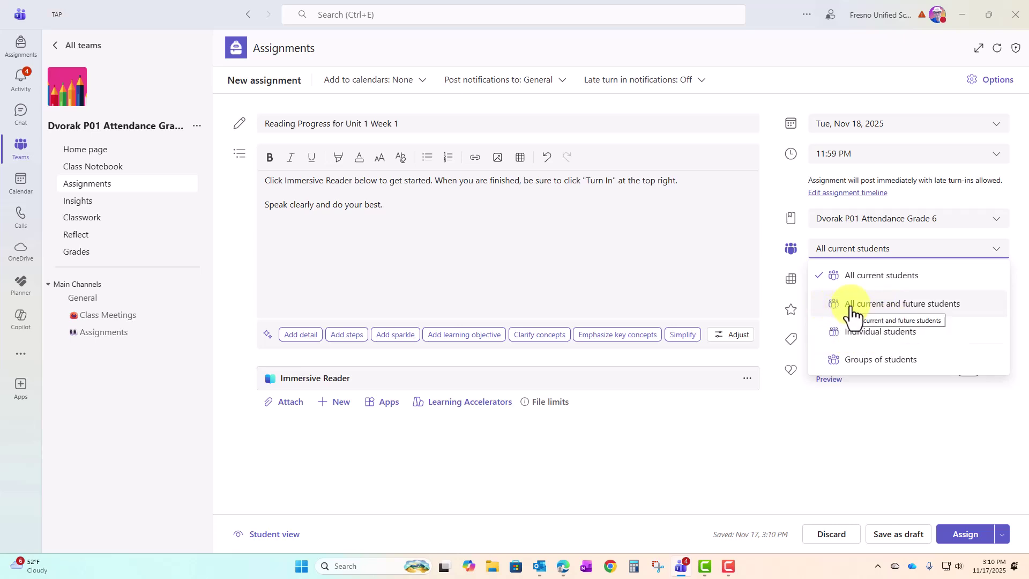
{"action": "left_click", "coordinate": [950, 308]}
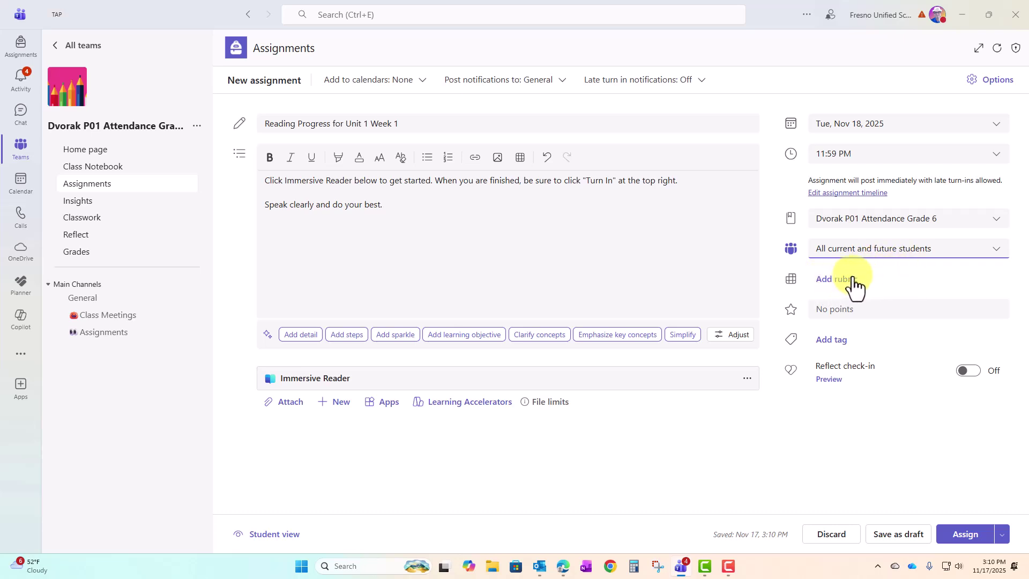
Step: Leave the points empty, turn on the Reflect check-in, and assign the reading to the class
{"action": "left_click", "coordinate": [869, 310]}
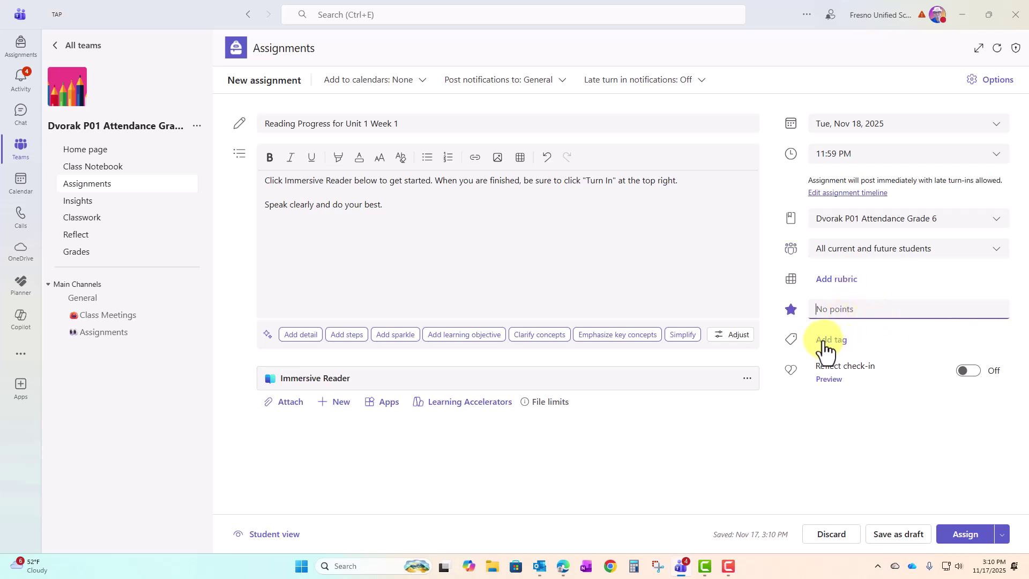
{"action": "left_click", "coordinate": [866, 413]}
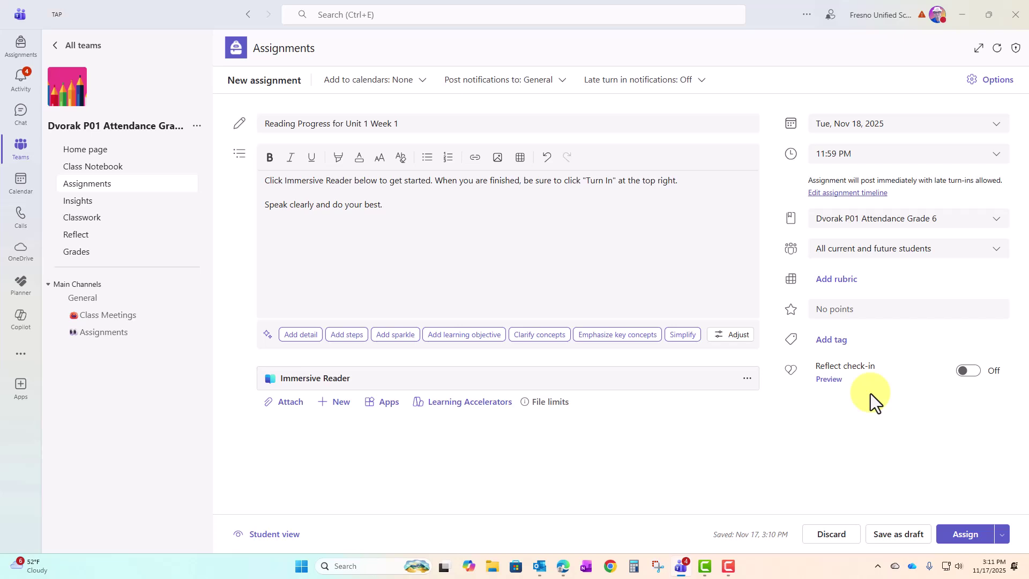
{"action": "left_click", "coordinate": [969, 371]}
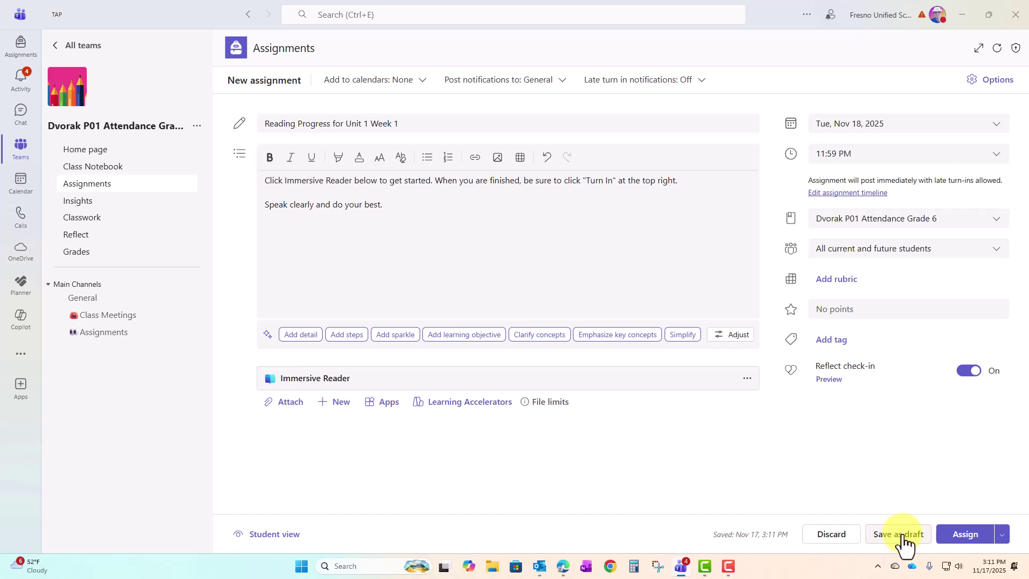
{"action": "left_click", "coordinate": [967, 538]}
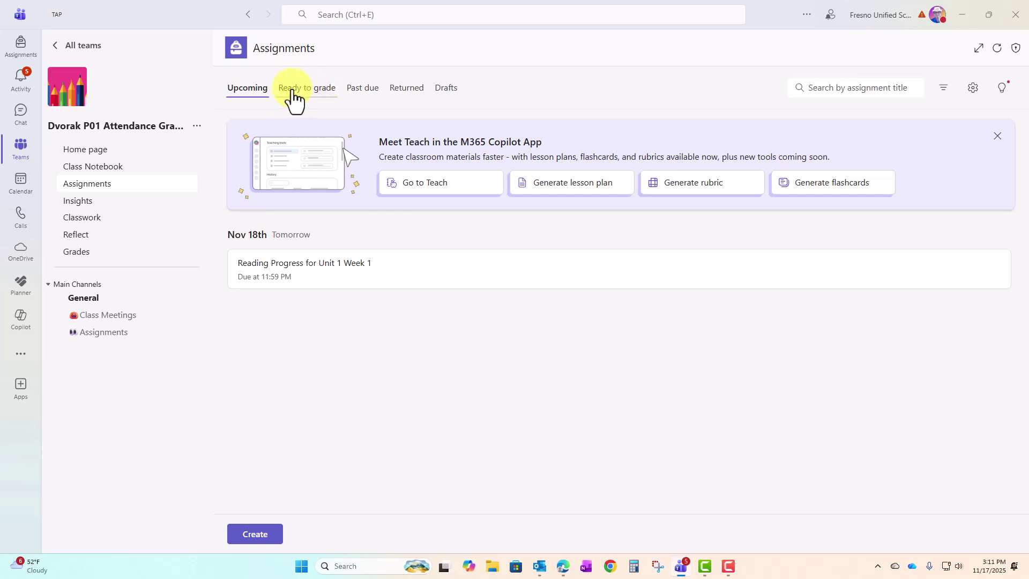
Step: Review the class's ready-to-grade and past-due assignments and the General channel's posts, ending on the upcoming assignments
{"action": "left_click", "coordinate": [319, 91]}
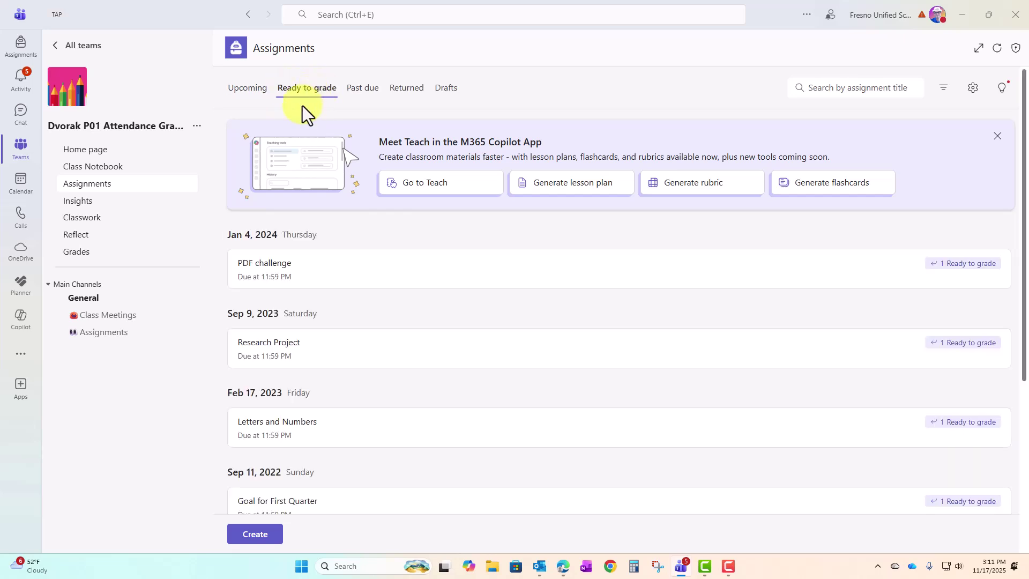
{"action": "left_click", "coordinate": [356, 101]}
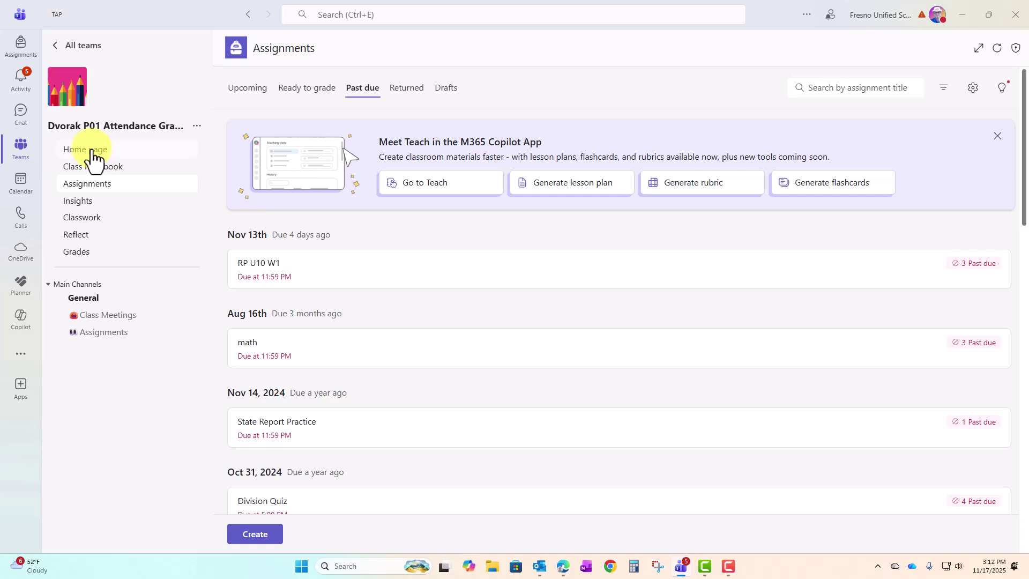
{"action": "left_click", "coordinate": [100, 299]}
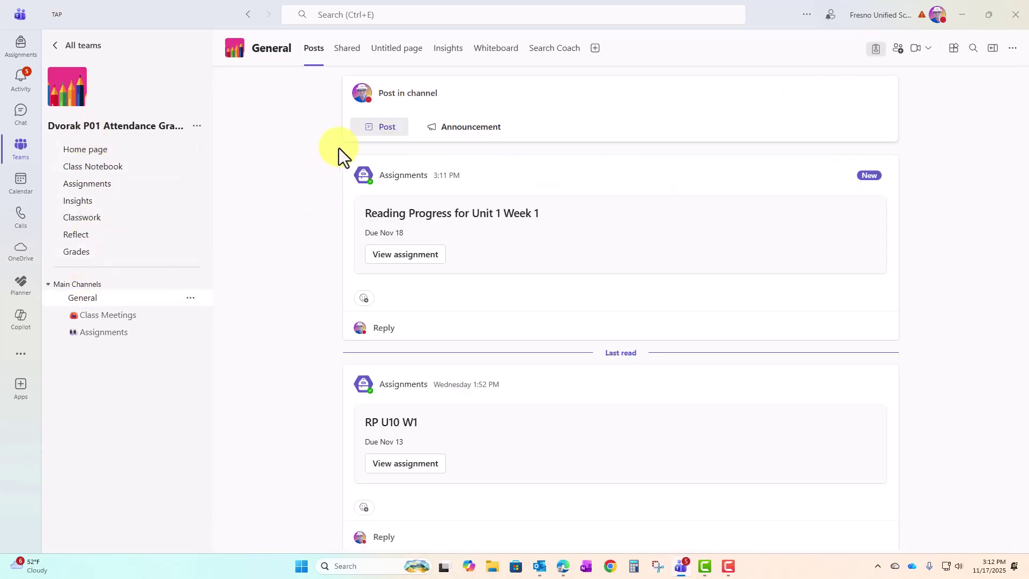
{"action": "mouse_move", "coordinate": [449, 171]}
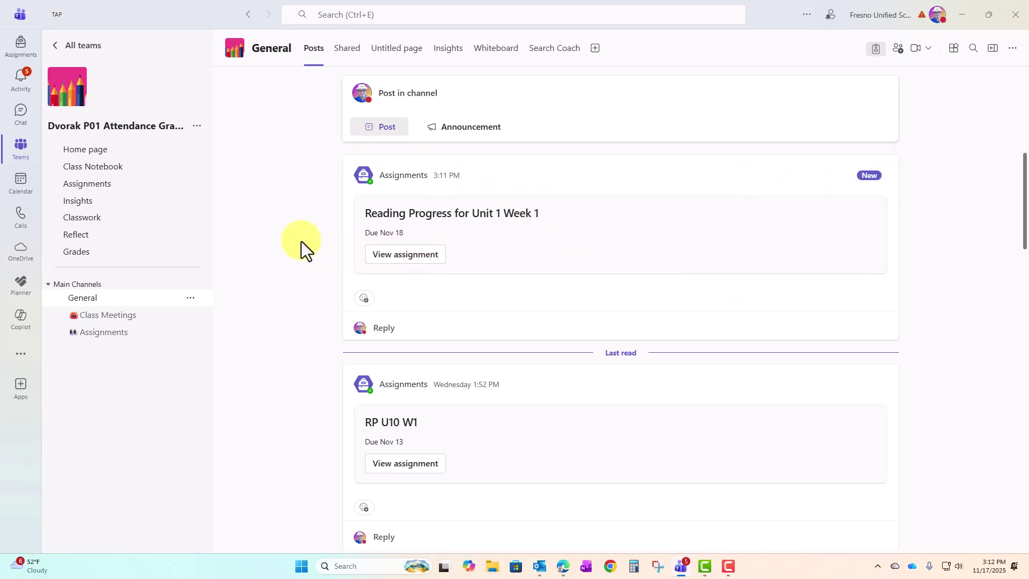
{"action": "left_click", "coordinate": [92, 188]}
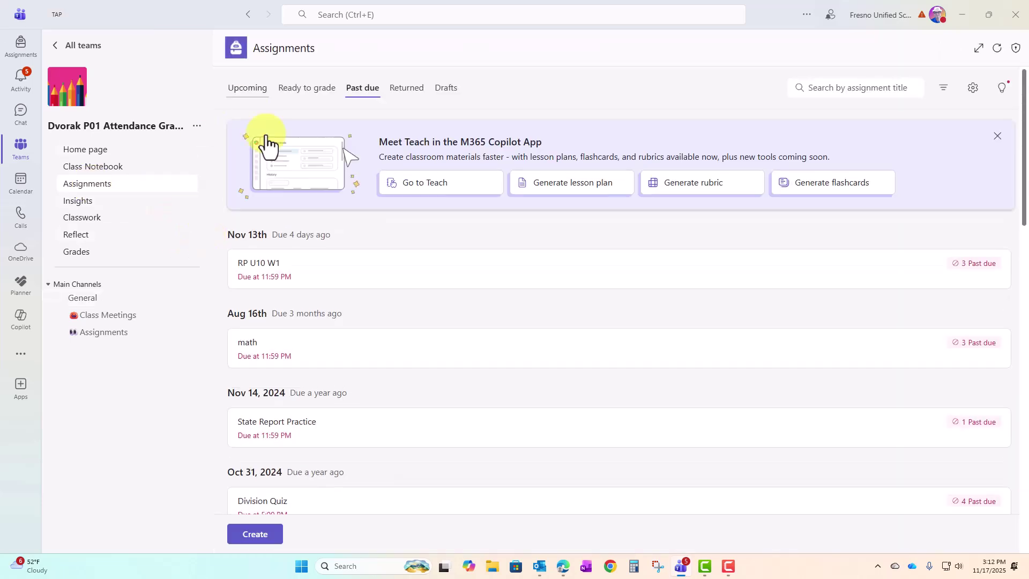
{"action": "left_click", "coordinate": [247, 107]}
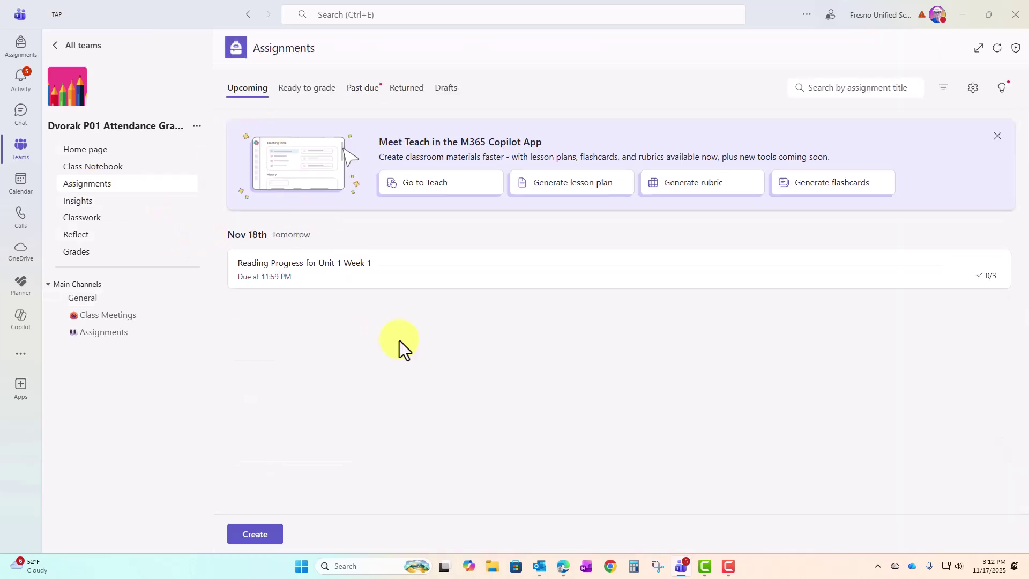